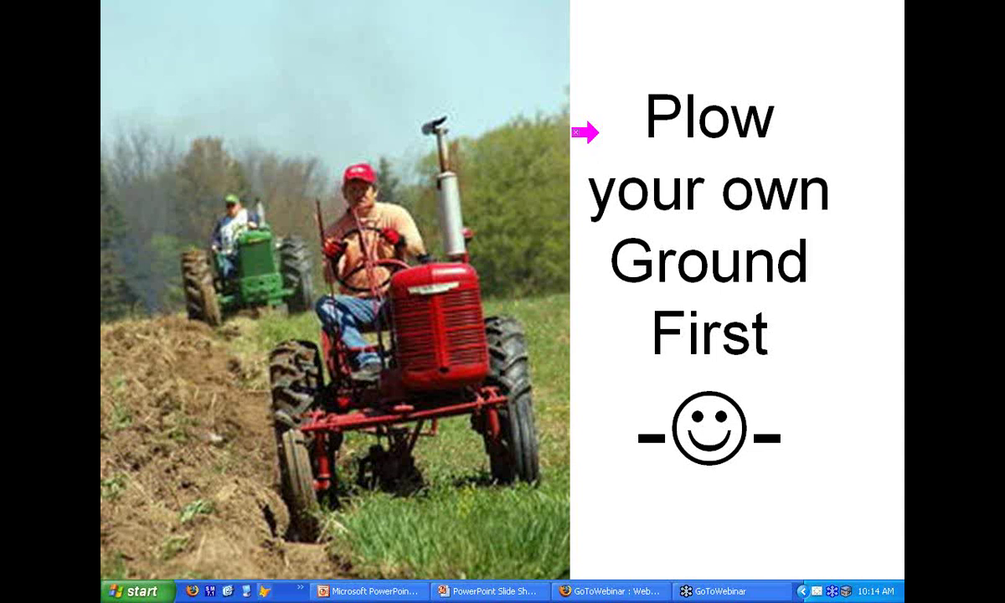
pyautogui.click(118, 589)
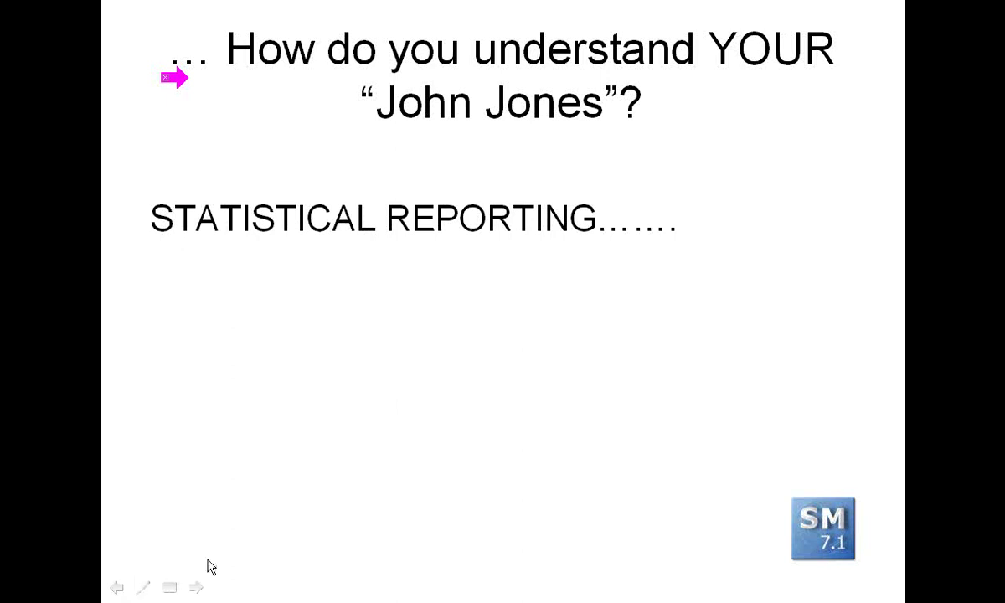
# Step: Leave the slide show, minimize the browser window, and log on to Student Manager with the user ID and password
pyautogui.hotkey('alt', 'Tab')
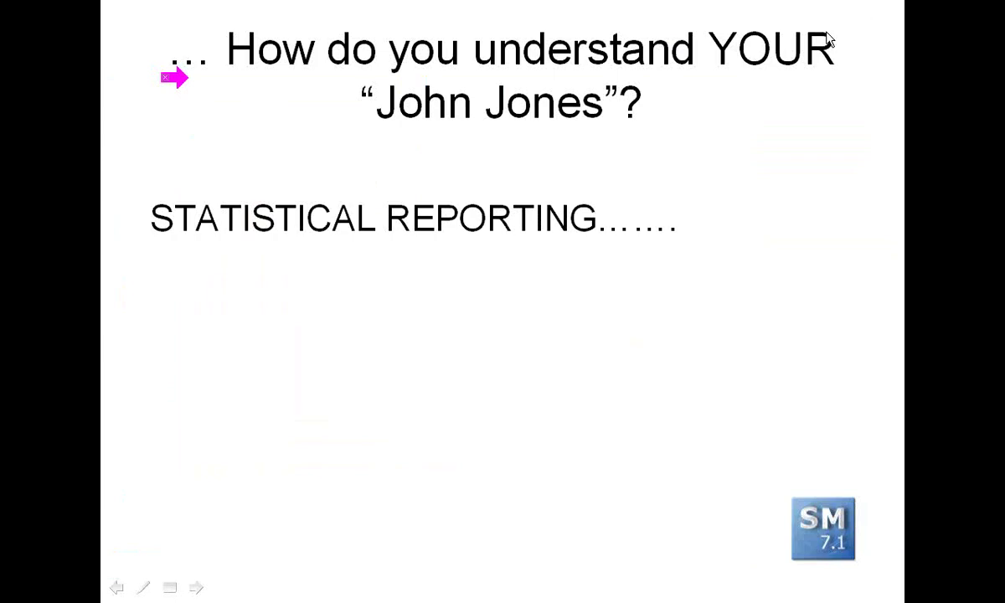
pyautogui.click(762, 74)
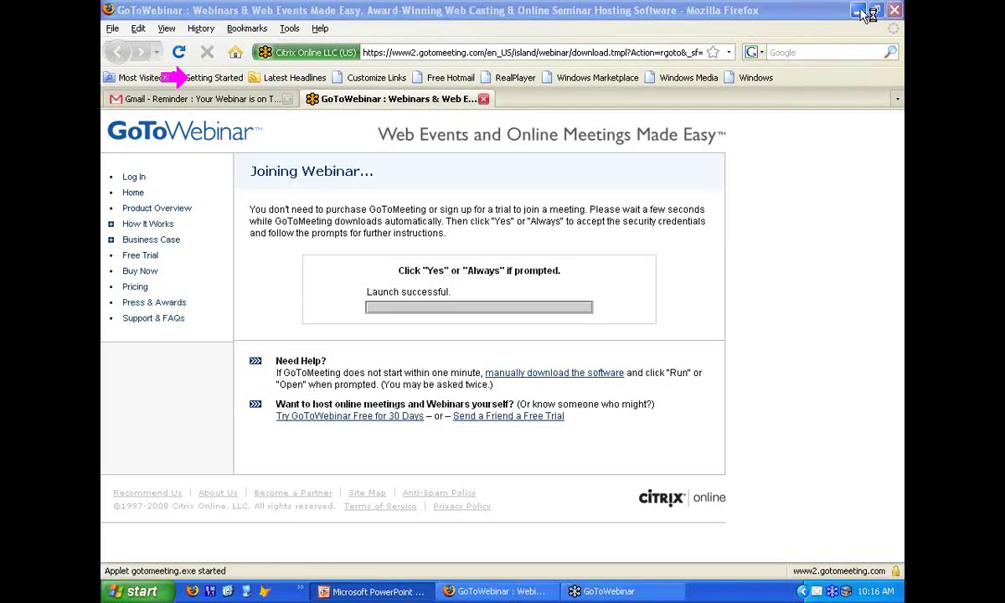
pyautogui.click(860, 11)
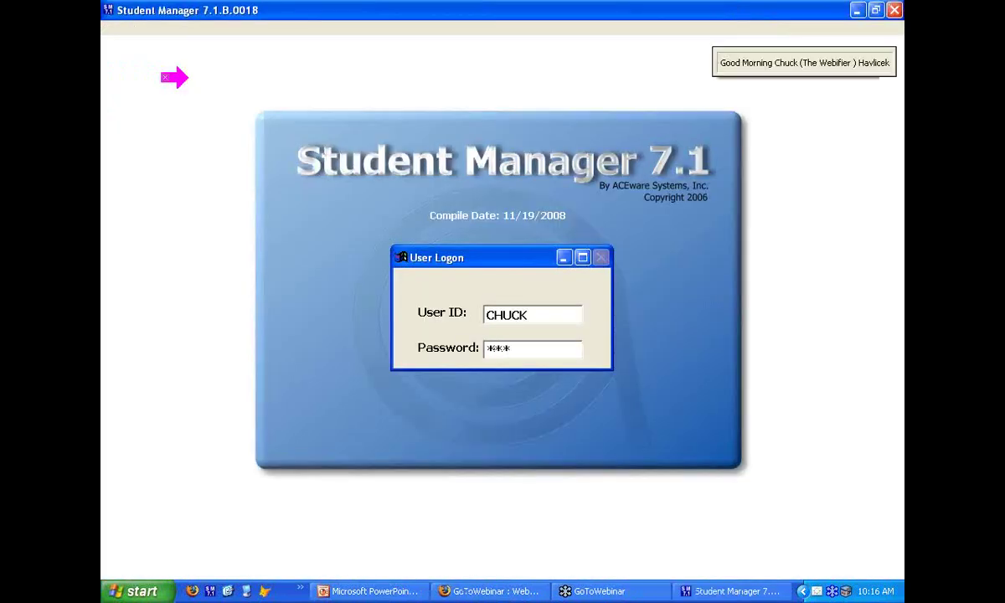
pyautogui.press('Return')
pyautogui.press('Return')
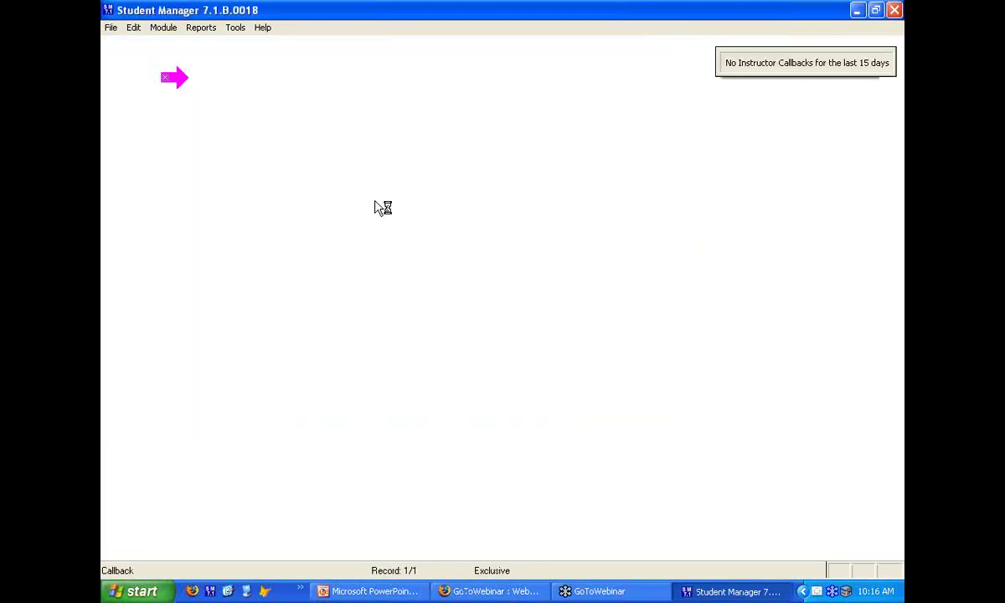
# Step: Open the Demographic Summary report for names from the statistics reports
pyautogui.click(204, 29)
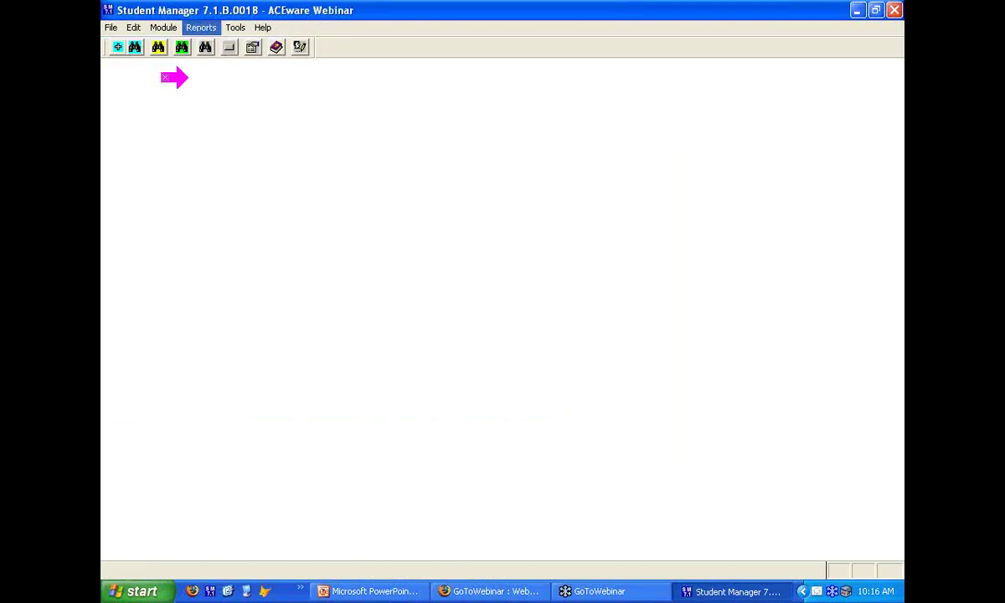
pyautogui.click(200, 28)
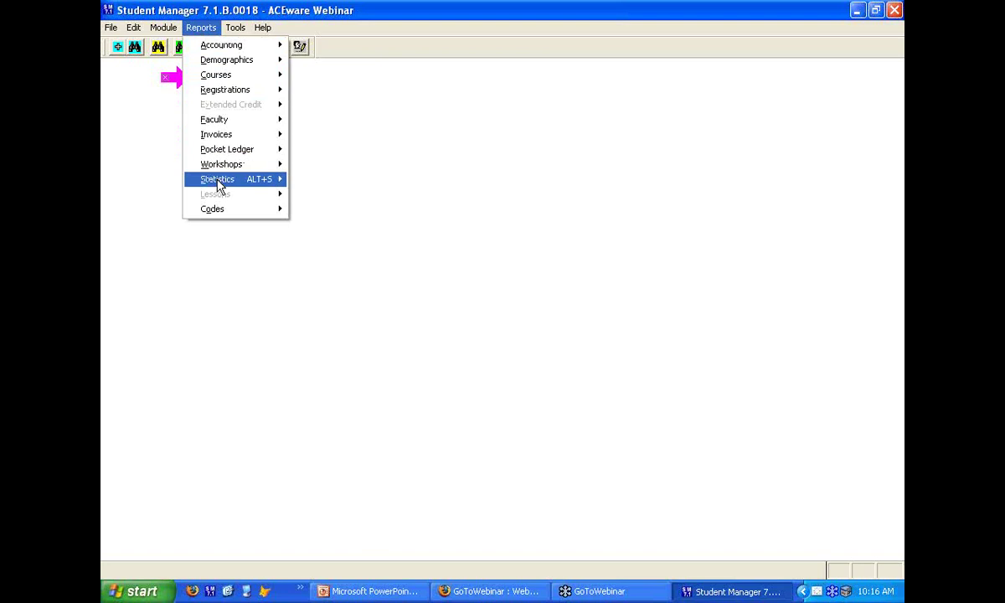
pyautogui.moveTo(218, 185)
pyautogui.moveTo(332, 184)
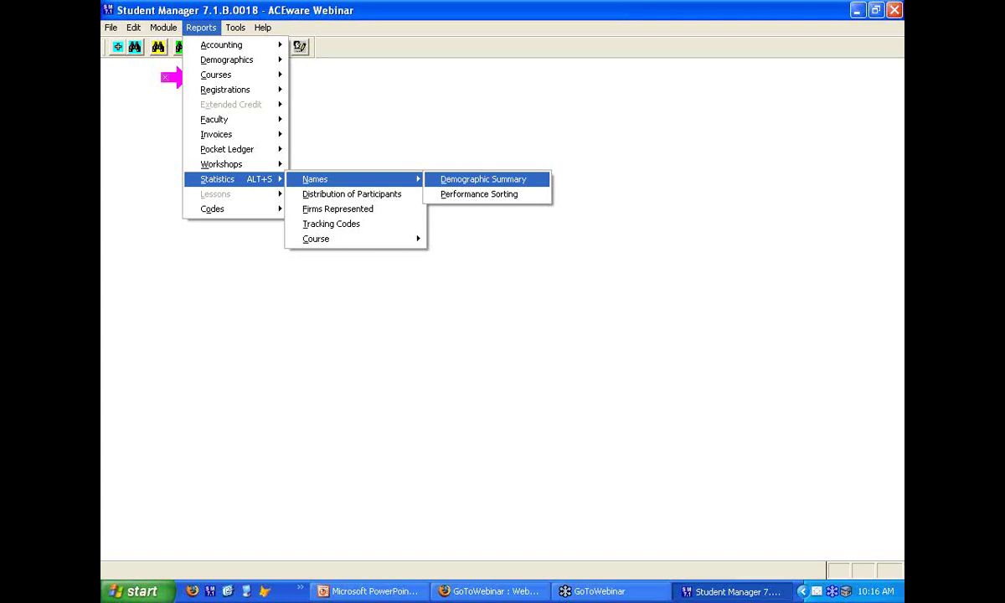
pyautogui.click(483, 179)
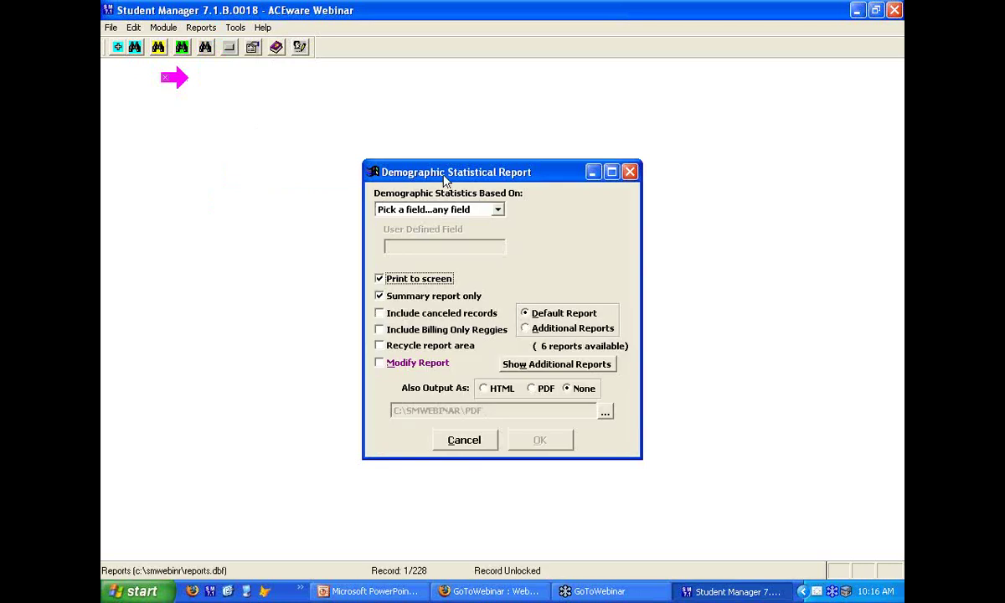
# Step: Browse all the fields that the demographic statistics can be based on
pyautogui.click(501, 210)
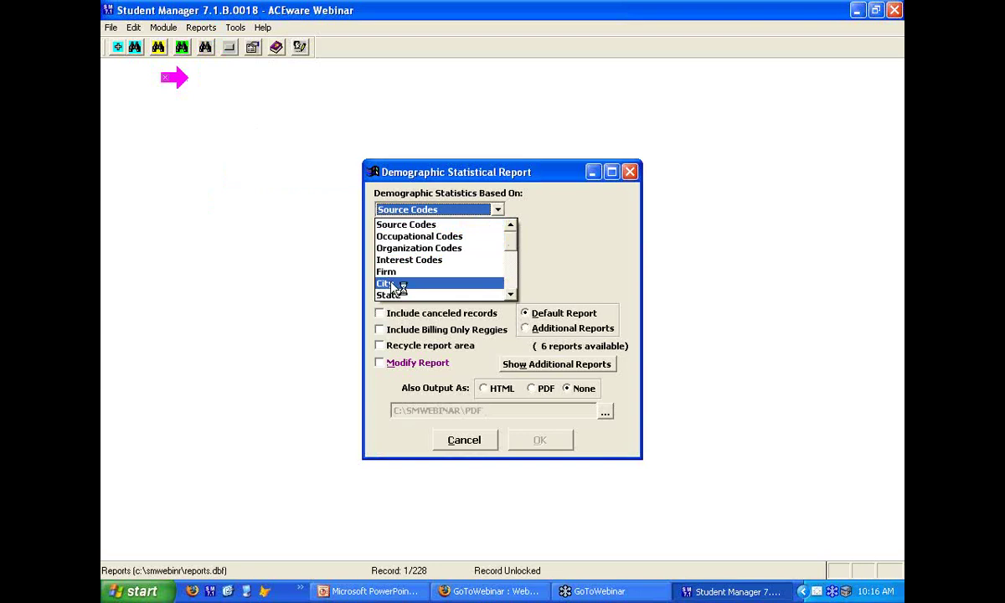
pyautogui.click(510, 295)
pyautogui.click(511, 295)
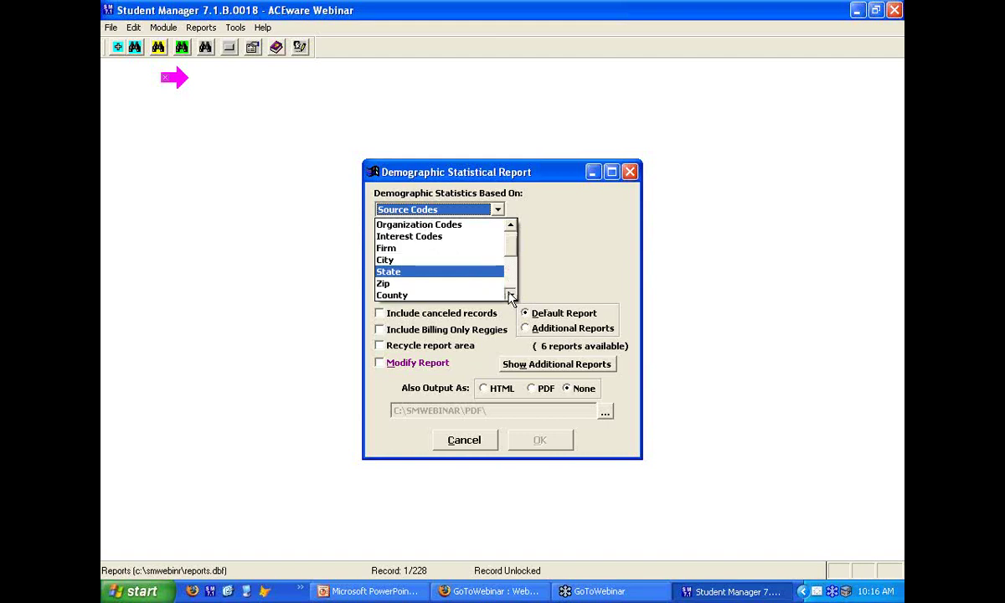
pyautogui.click(511, 296)
pyautogui.click(511, 296)
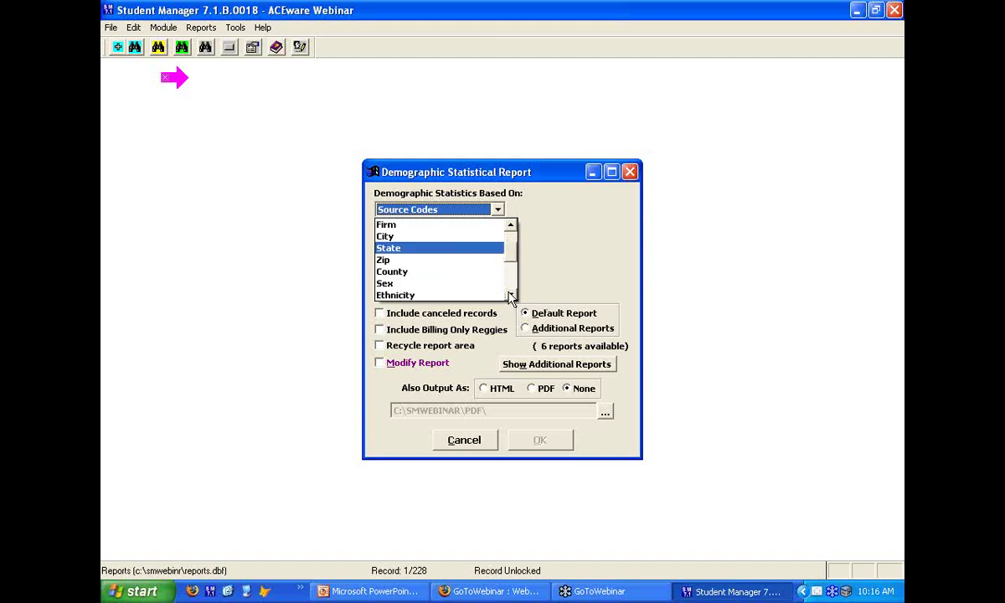
pyautogui.click(511, 296)
pyautogui.click(511, 296)
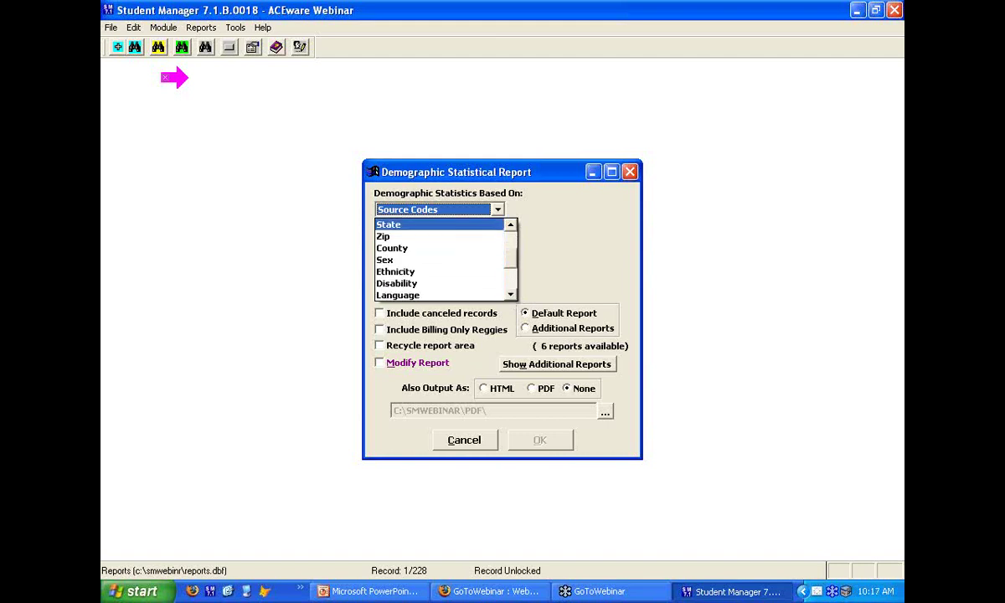
pyautogui.click(511, 295)
pyautogui.click(511, 296)
pyautogui.click(511, 295)
pyautogui.click(510, 295)
pyautogui.click(510, 295)
pyautogui.click(511, 295)
pyautogui.click(511, 295)
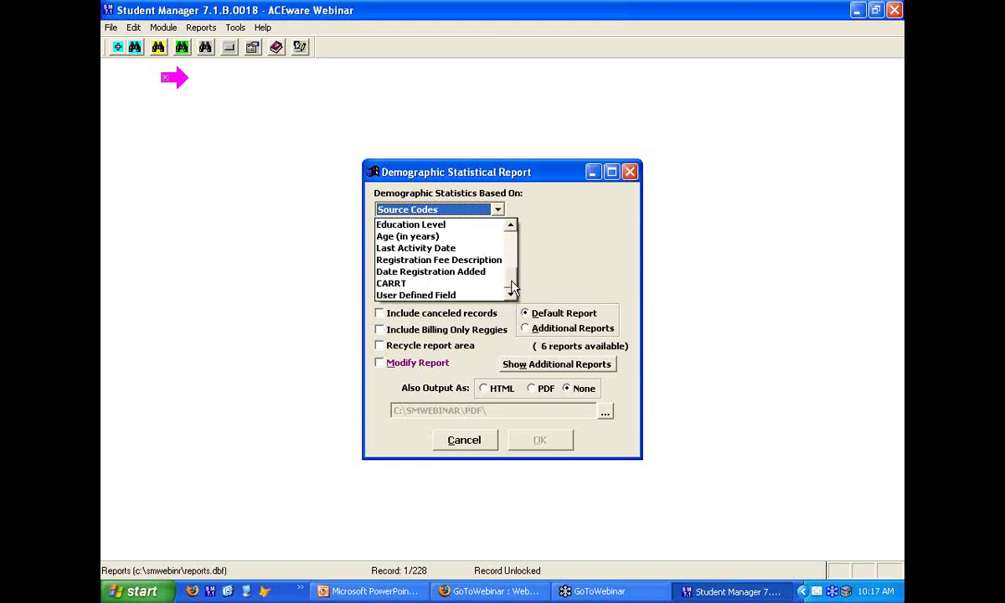
pyautogui.moveTo(511, 287); pyautogui.dragTo(514, 262)
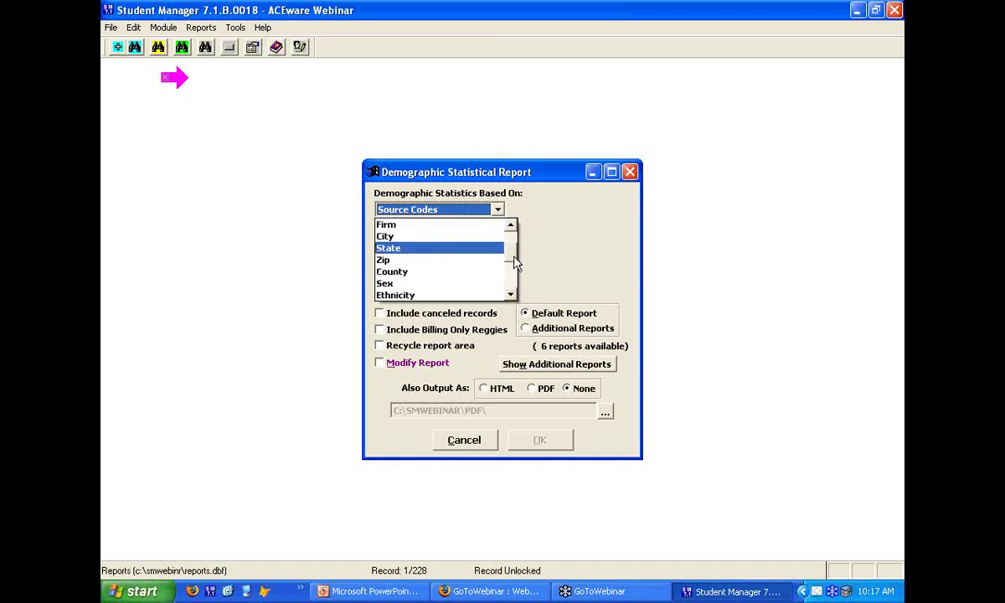
# Step: Base the demographic report on City and run it with the Course Number Begins query for 08
pyautogui.click(387, 236)
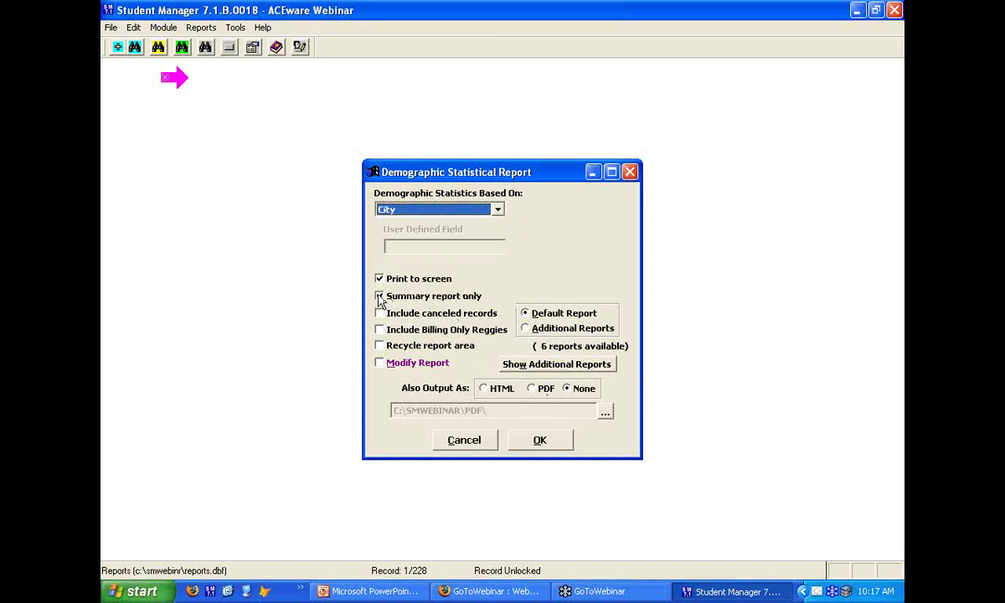
pyautogui.click(551, 443)
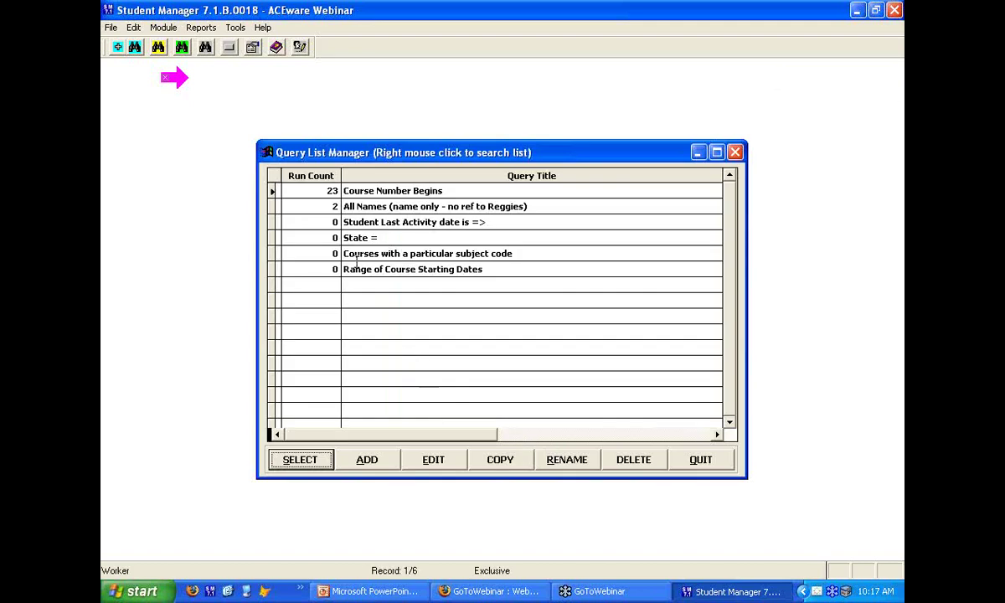
pyautogui.click(323, 192)
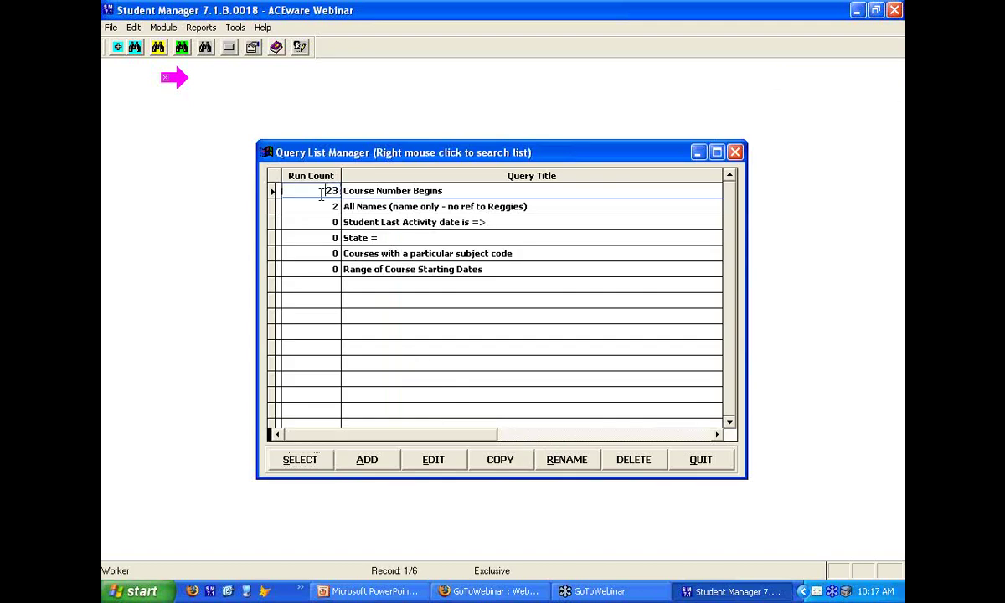
pyautogui.click(388, 206)
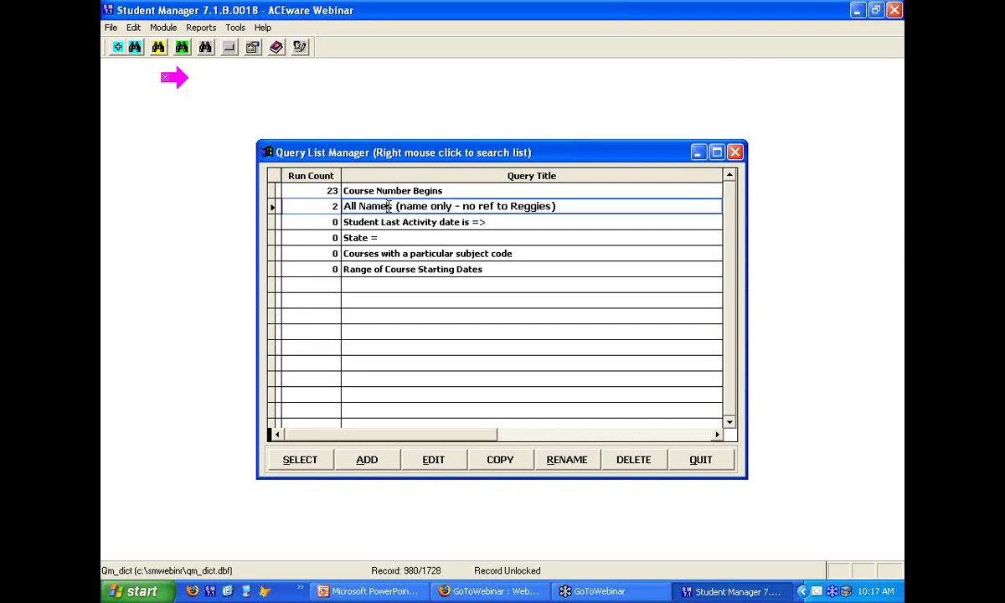
pyautogui.click(323, 190)
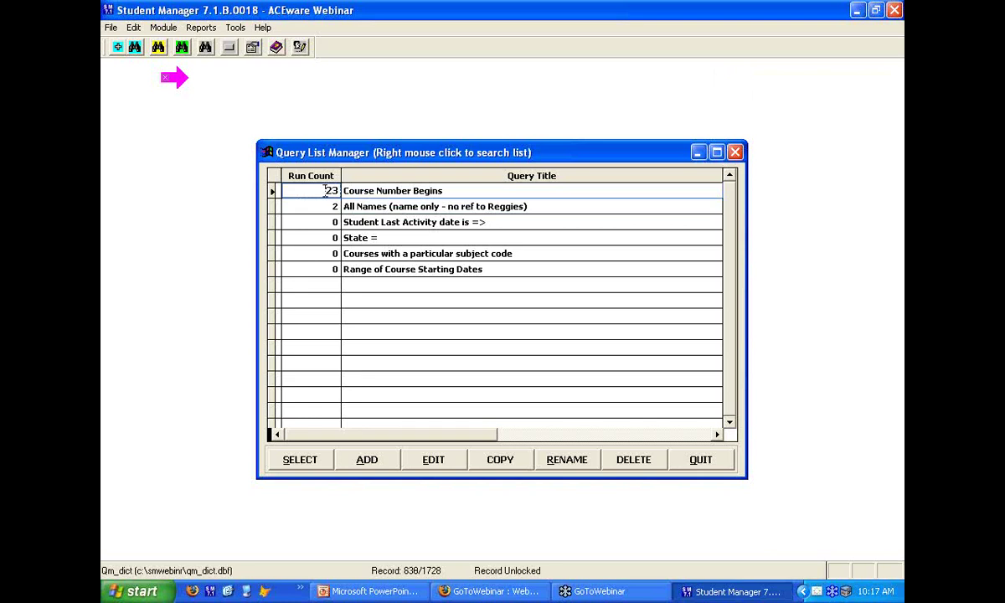
pyautogui.click(316, 464)
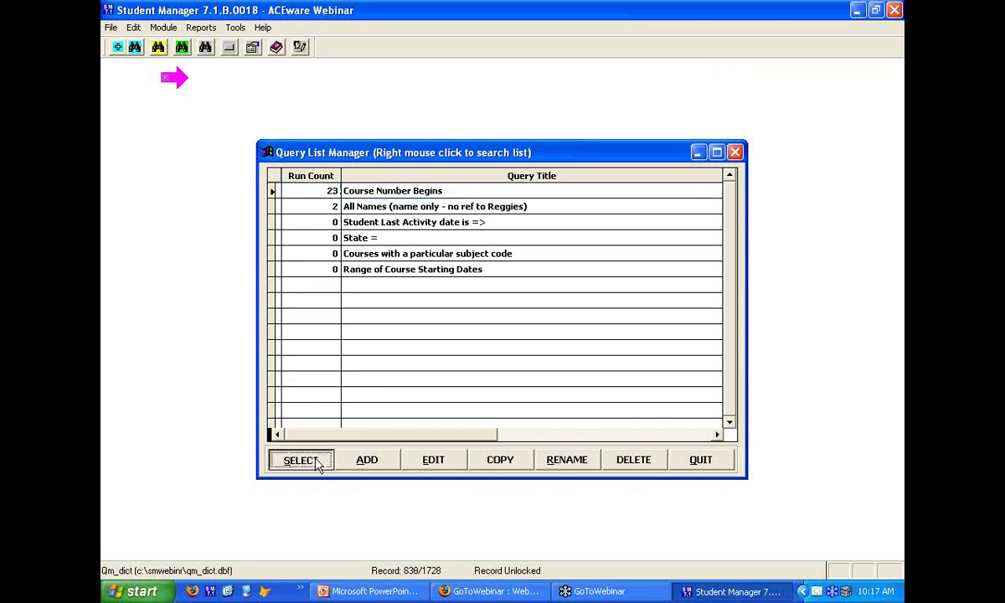
pyautogui.write('08')
pyautogui.click(419, 344)
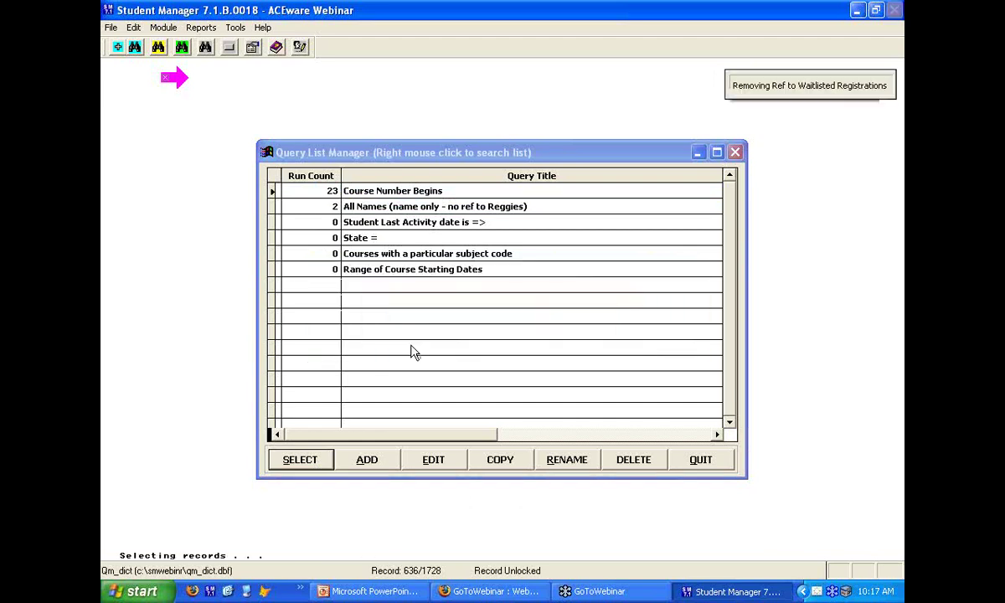
pyautogui.click(432, 358)
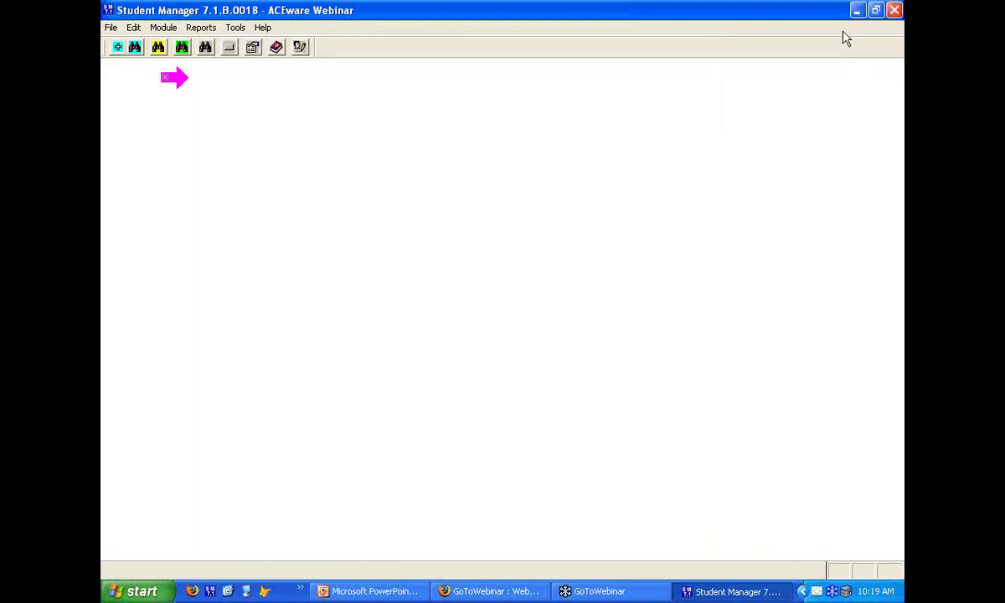
# Step: Switch back to Student Manager from the slides and open the name record of the first Learning Exchange registrant in the list
pyautogui.hotkey('alt', 'Tab')
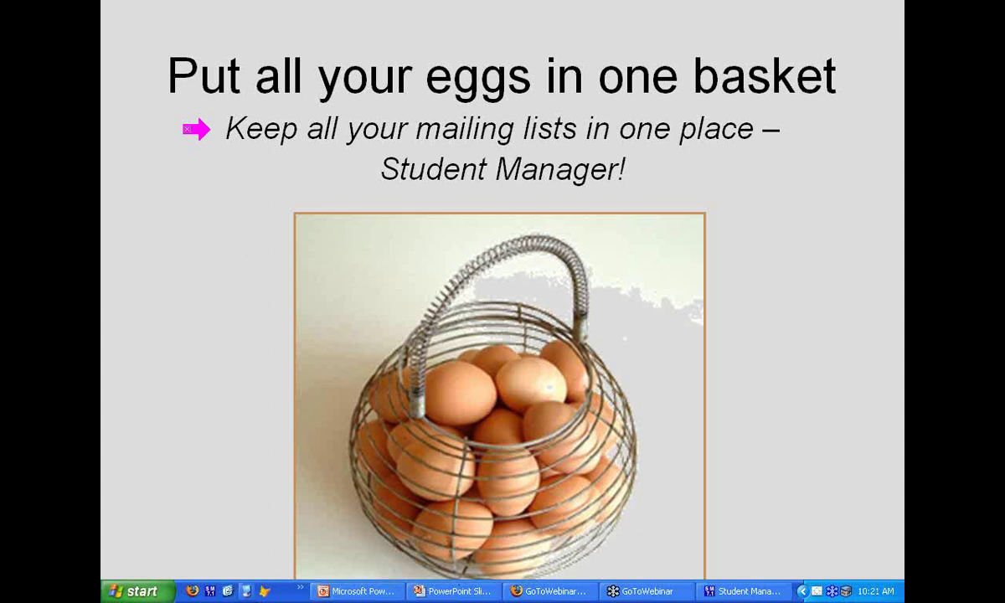
pyautogui.click(742, 591)
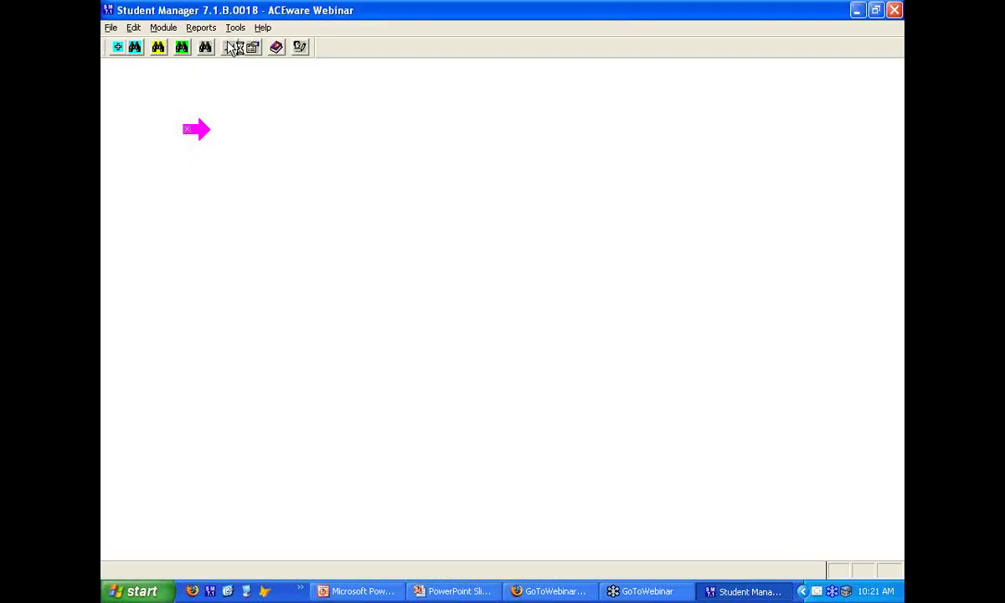
pyautogui.click(135, 48)
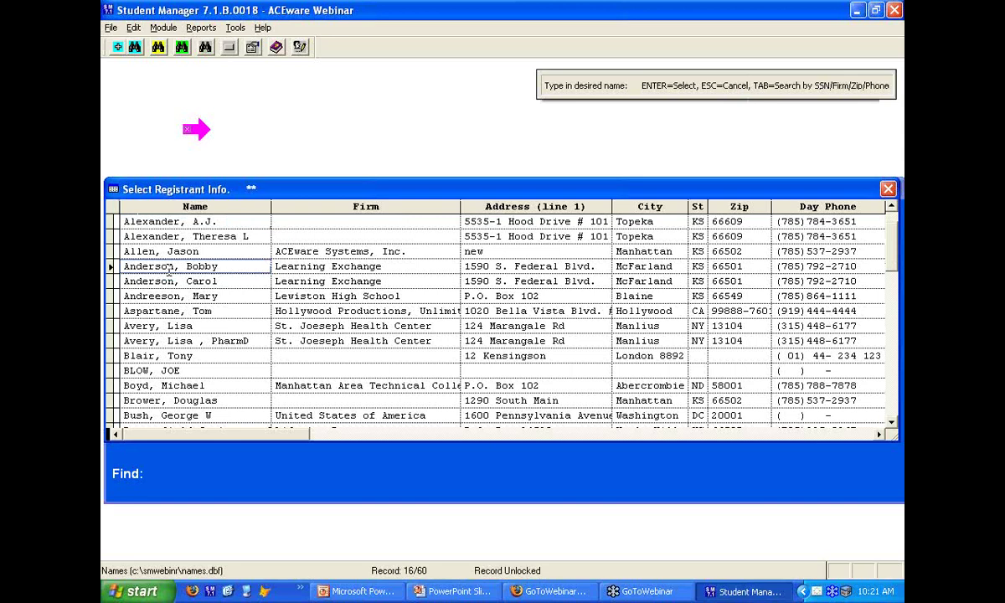
pyautogui.doubleClick(168, 269)
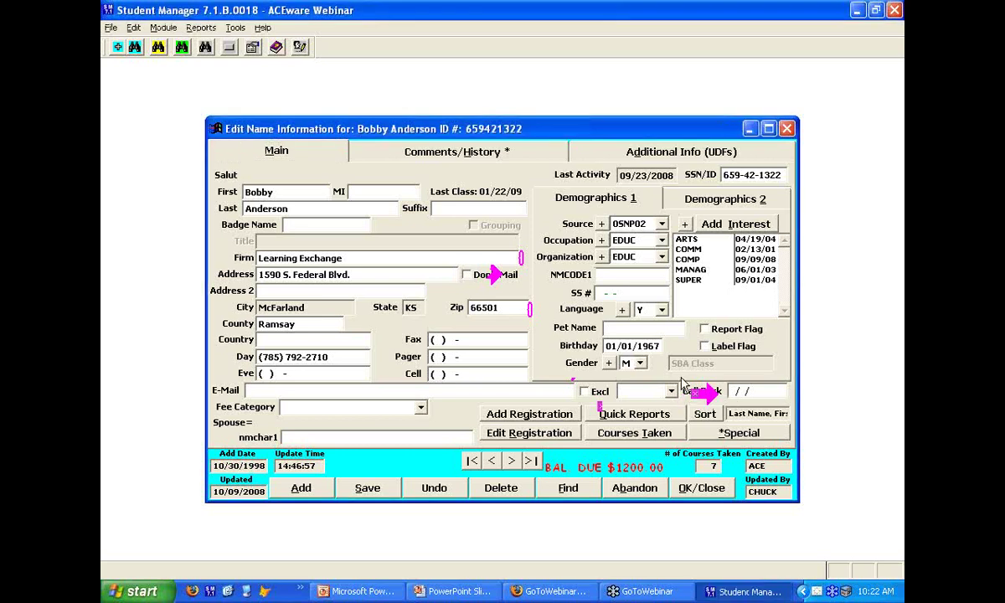
# Step: Set the registrant's callback date to 12/09/2008 and assign the callback to the currently logged-on user
pyautogui.doubleClick(680, 391)
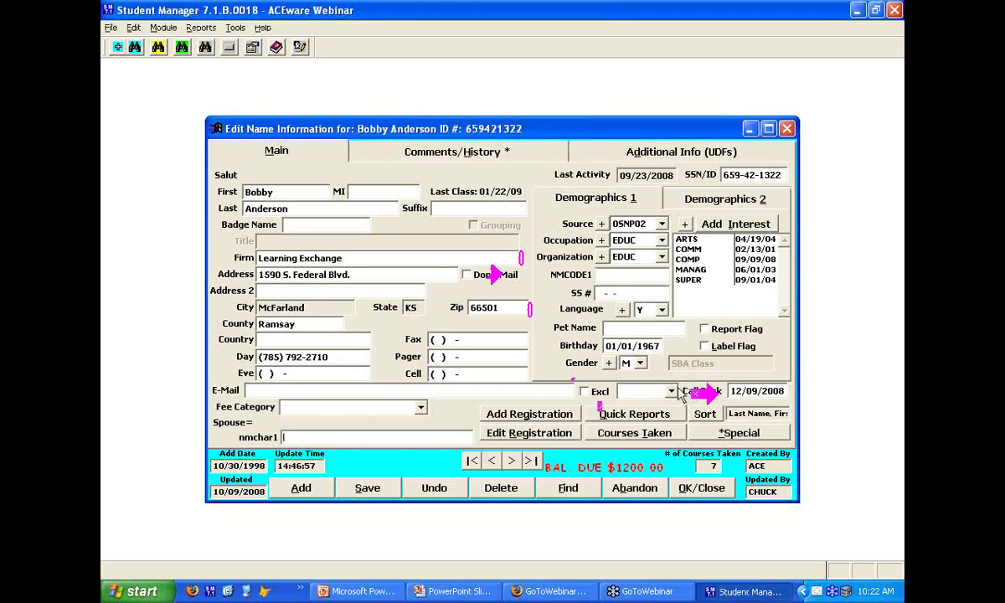
pyautogui.click(671, 391)
pyautogui.click(635, 406)
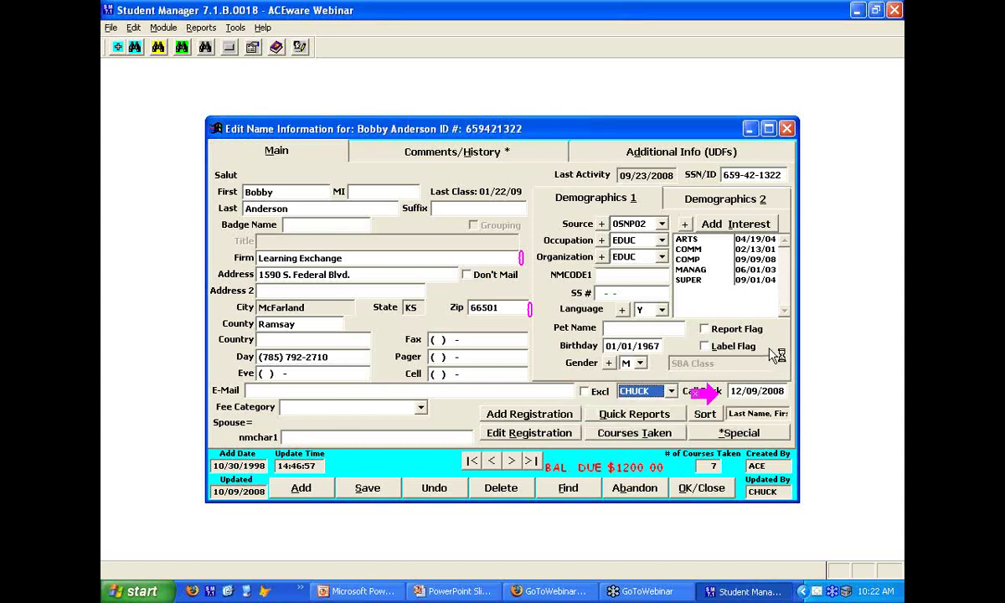
# Step: Review the registrant's second set of demographics and the registration for course 09WACE100, and return to the name record
pyautogui.click(707, 198)
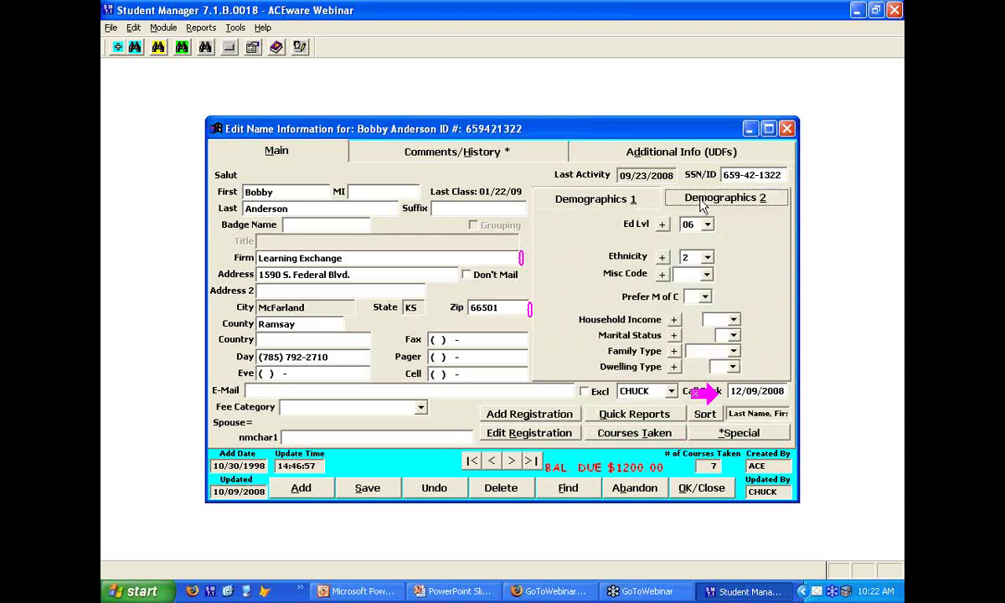
pyautogui.click(597, 199)
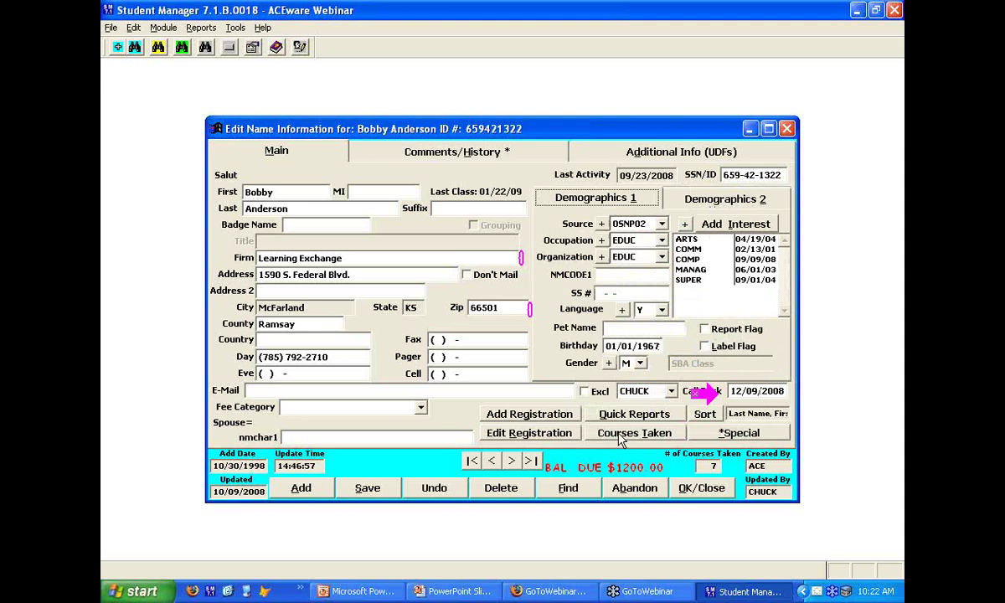
pyautogui.click(547, 436)
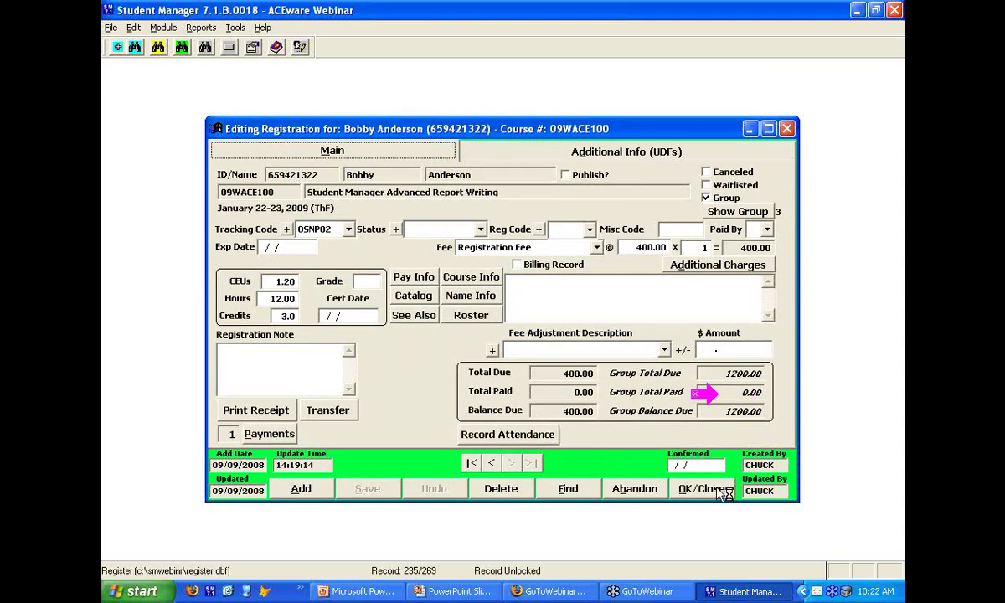
pyautogui.click(680, 486)
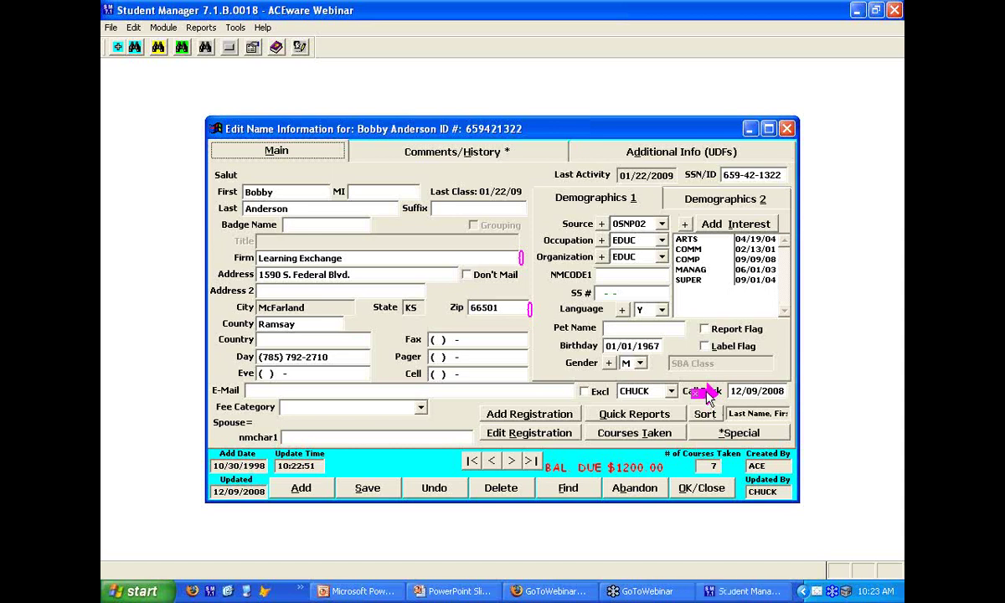
# Step: Look up the Importing Data topic under Special Procedures in the in-line help, minimize the guide, and return to the slides
pyautogui.click(179, 194)
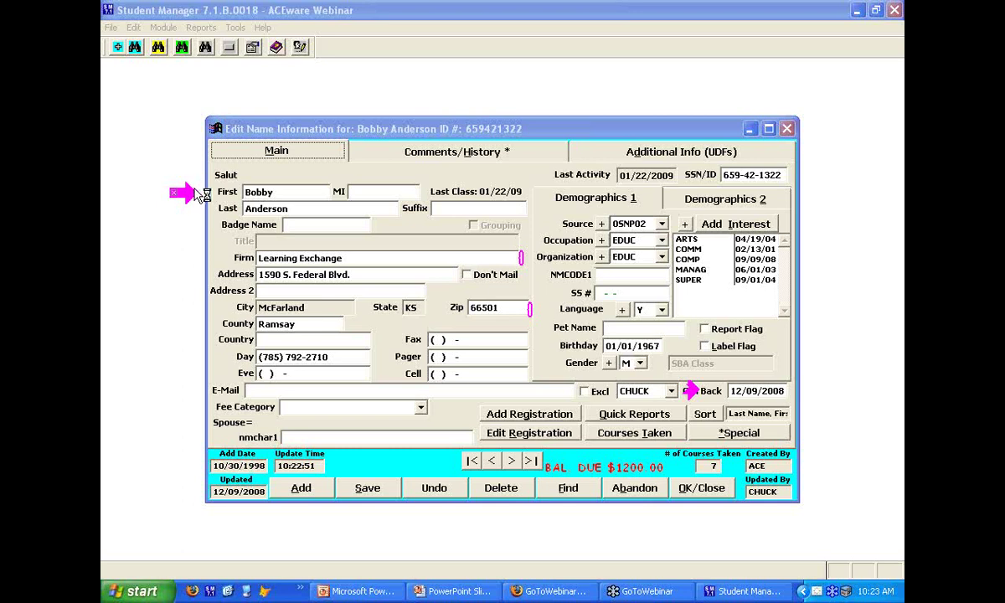
pyautogui.click(277, 48)
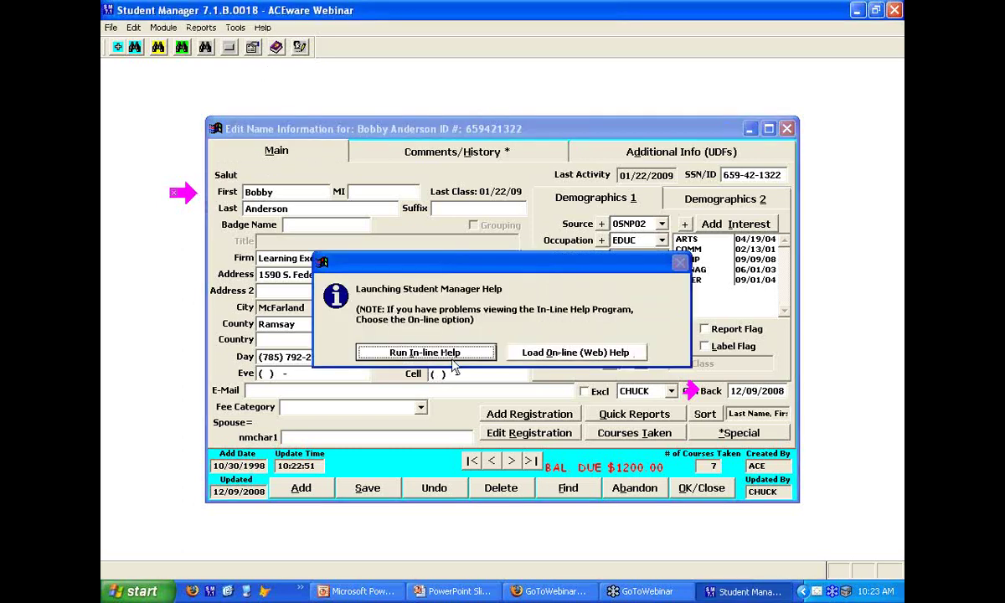
pyautogui.click(424, 349)
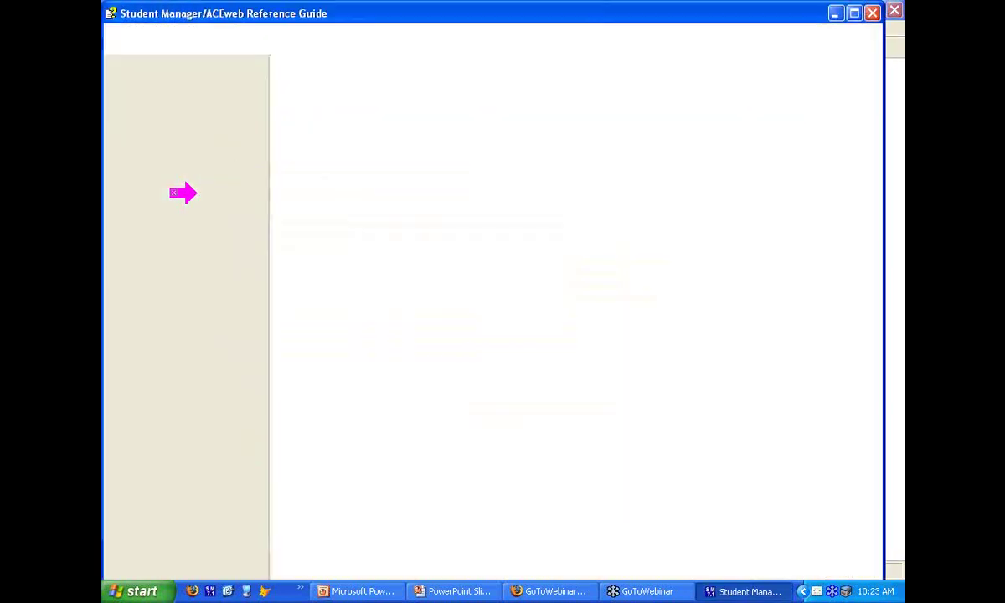
pyautogui.click(119, 152)
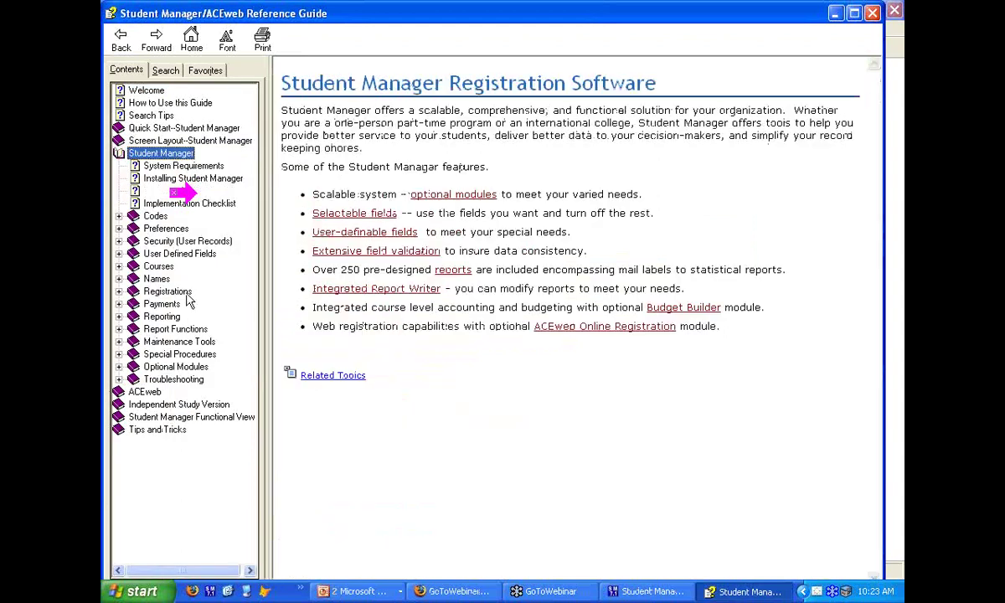
pyautogui.click(119, 354)
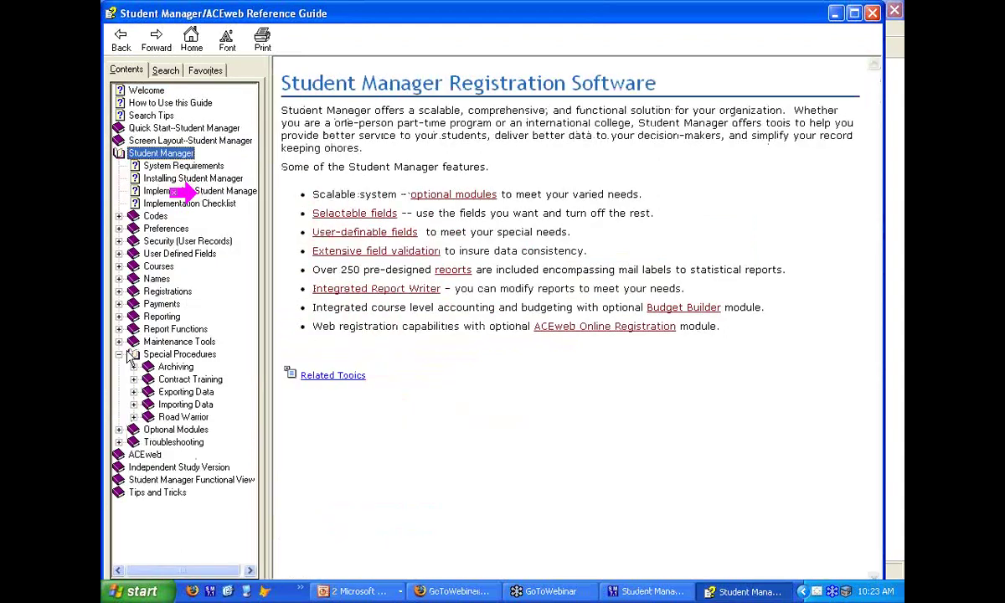
pyautogui.click(156, 406)
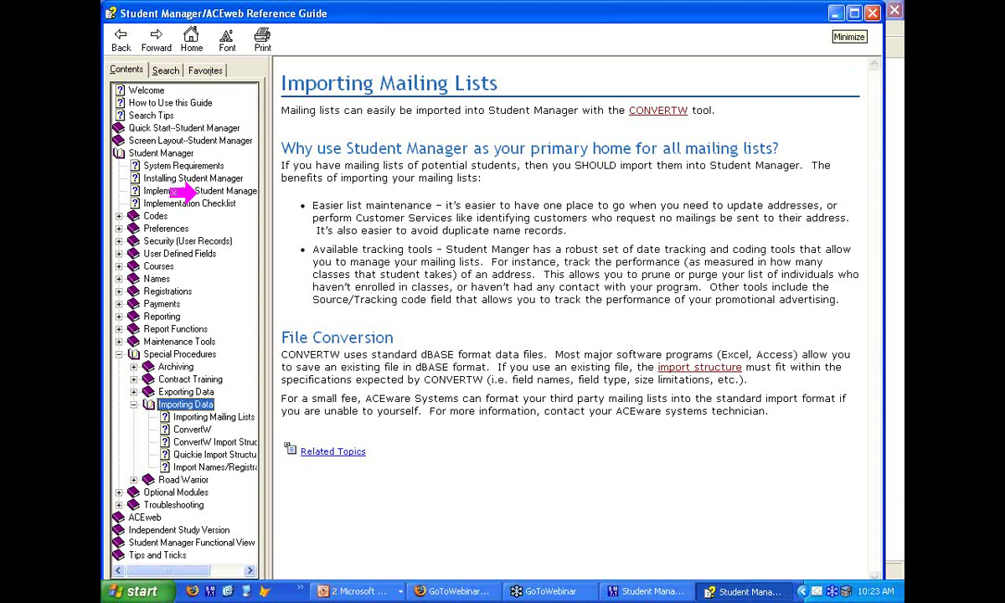
pyautogui.click(835, 18)
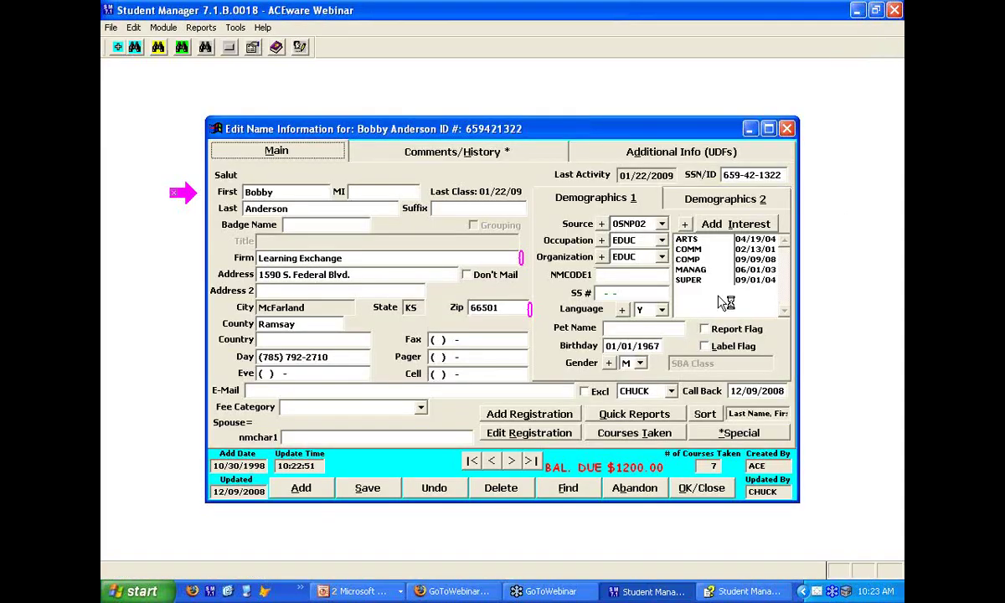
pyautogui.click(380, 591)
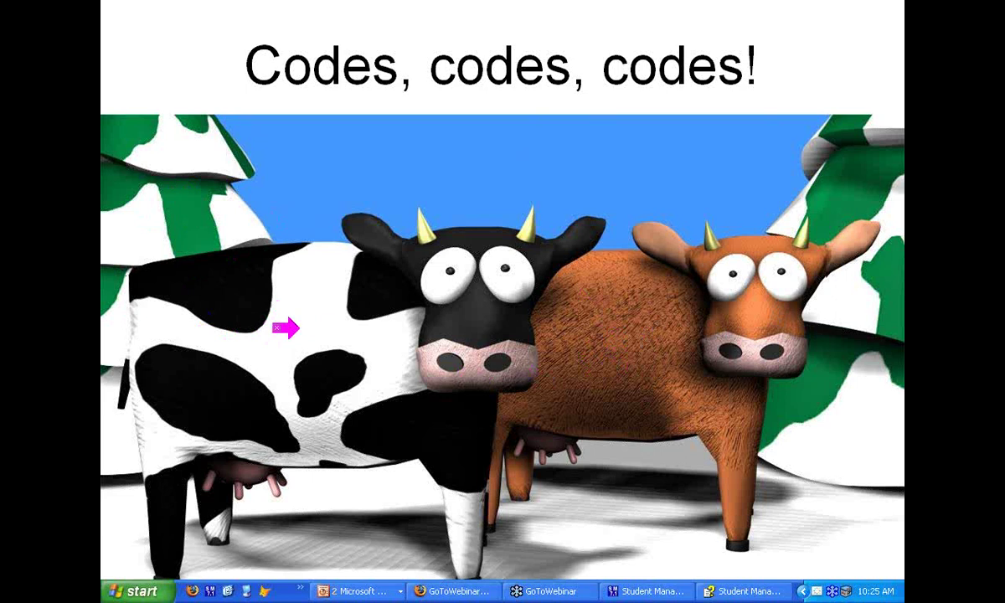
# Step: Switch to Student Manager, review the registrant's courses taken and both sets of demographics, and return to the slides
pyautogui.click(645, 591)
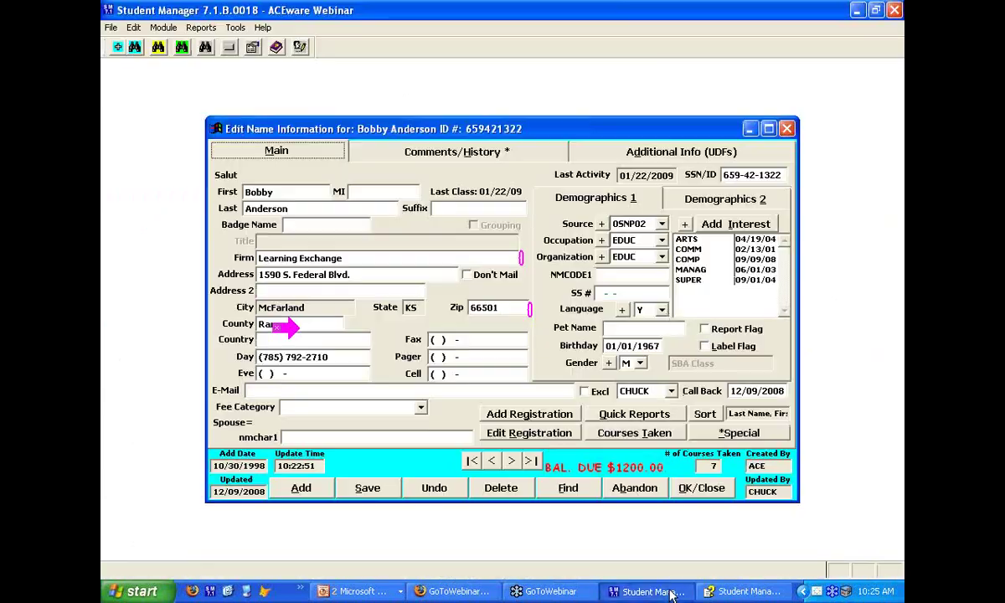
pyautogui.click(691, 201)
pyautogui.click(566, 199)
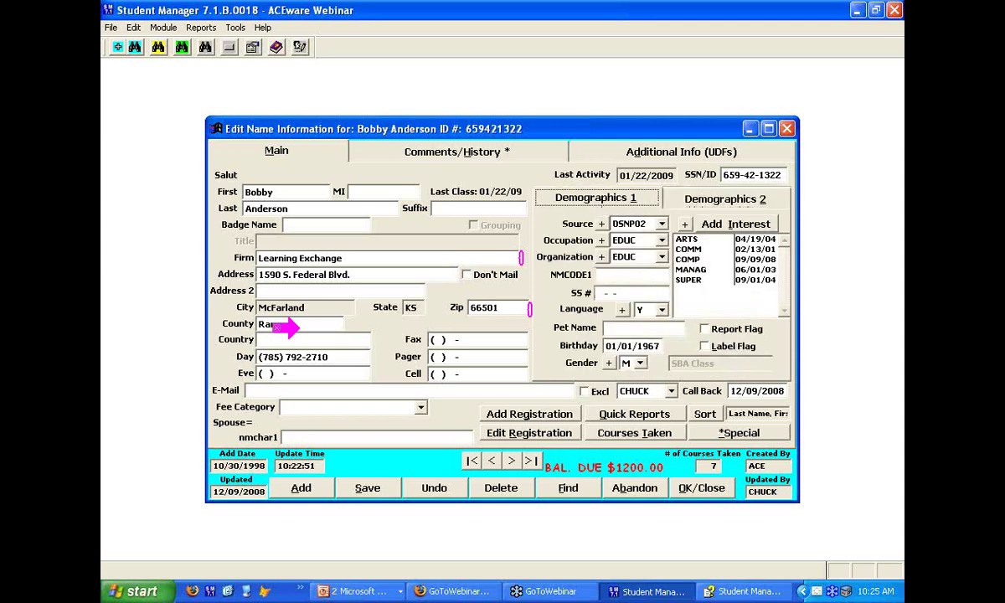
pyautogui.click(638, 434)
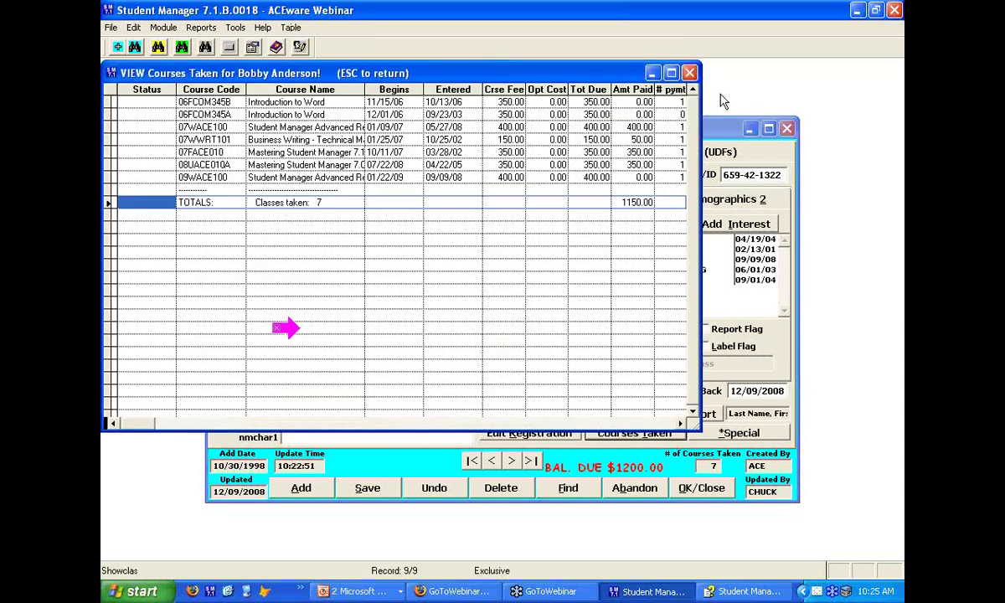
pyautogui.press('Escape')
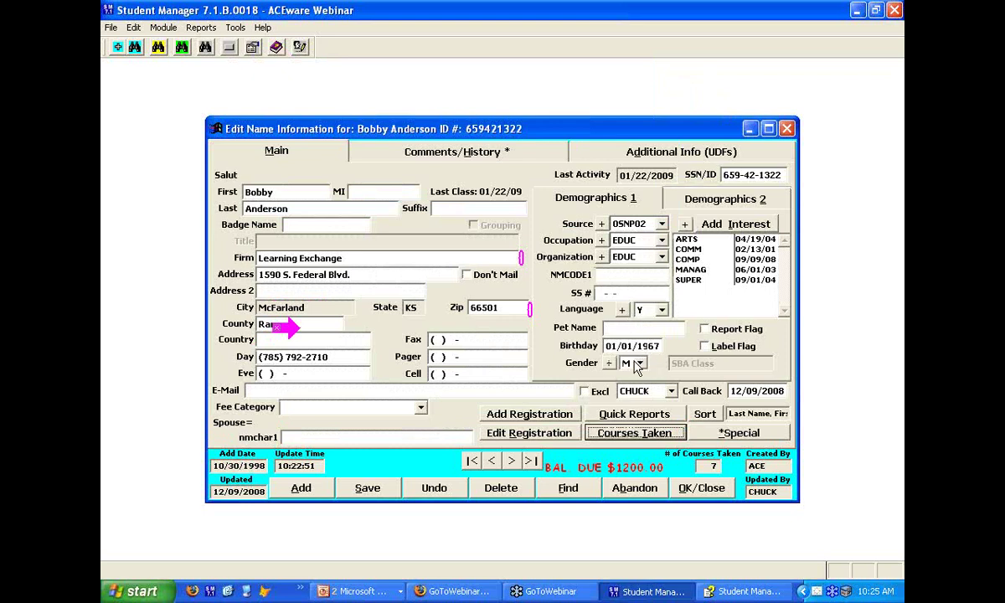
pyautogui.click(725, 206)
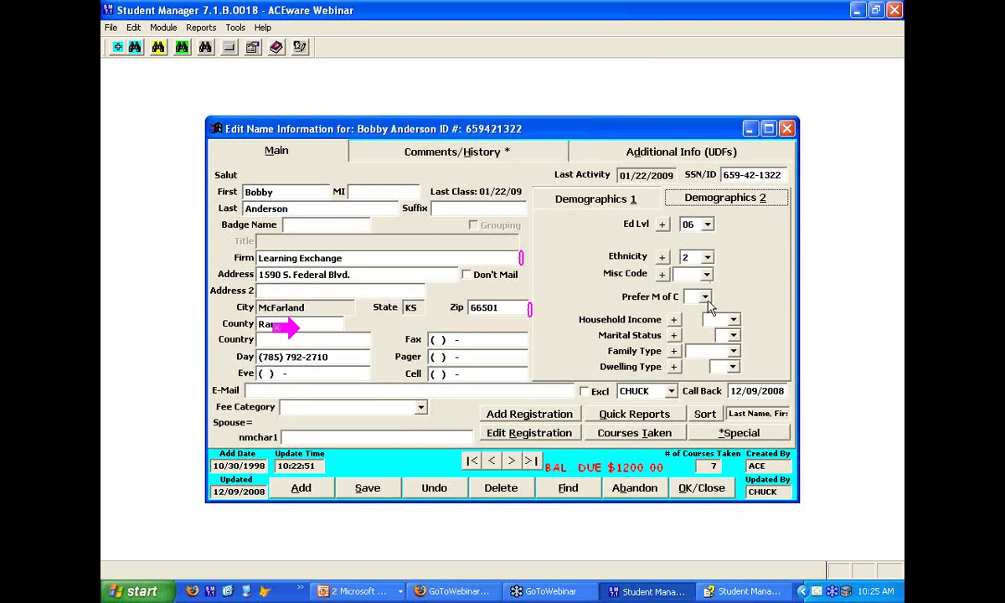
pyautogui.click(630, 205)
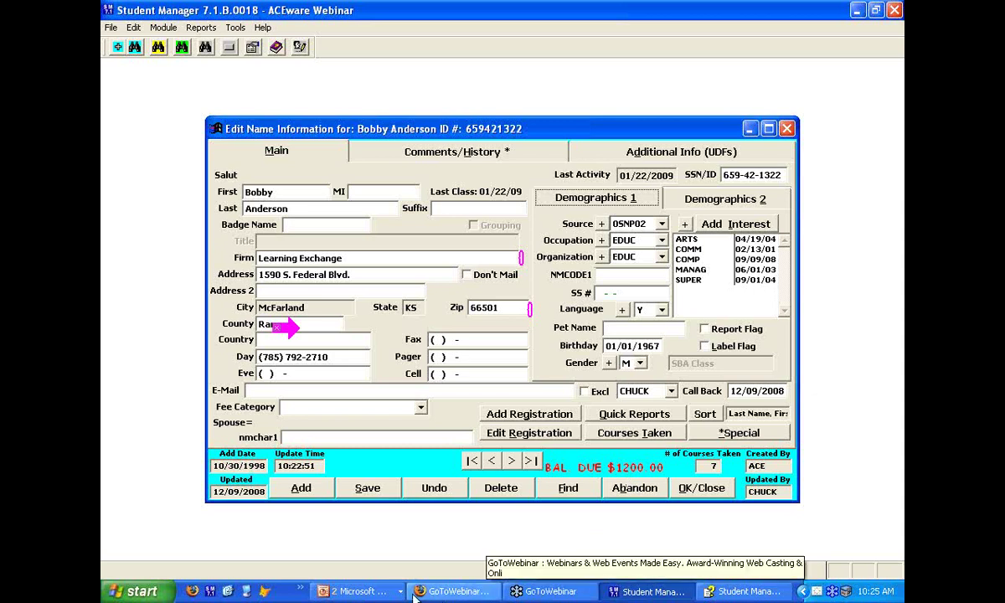
pyautogui.click(352, 591)
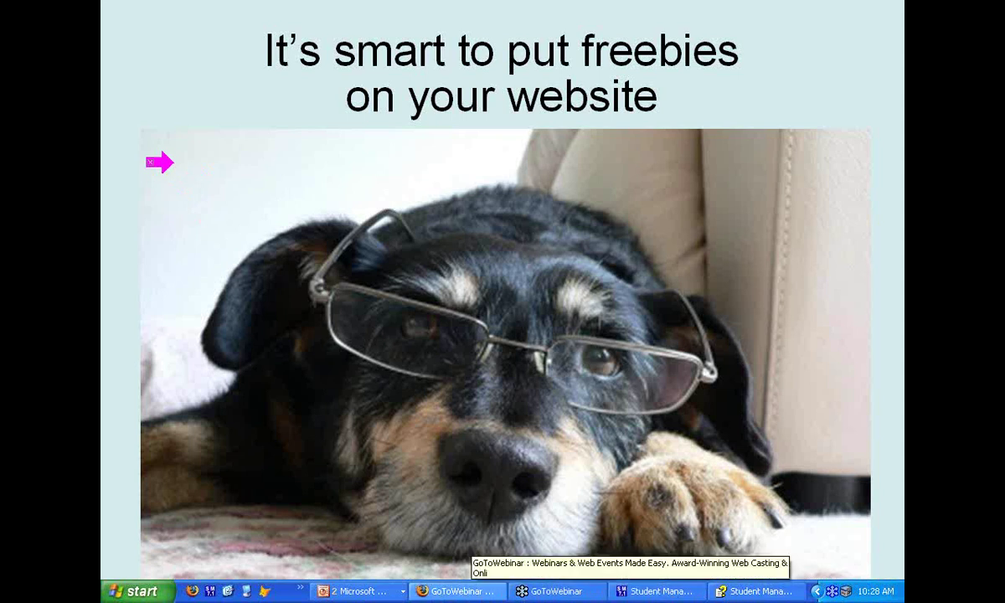
# Step: Switch to Firefox, view the Student Manager product page from the ACEware home page, and return to the slides
pyautogui.click(463, 597)
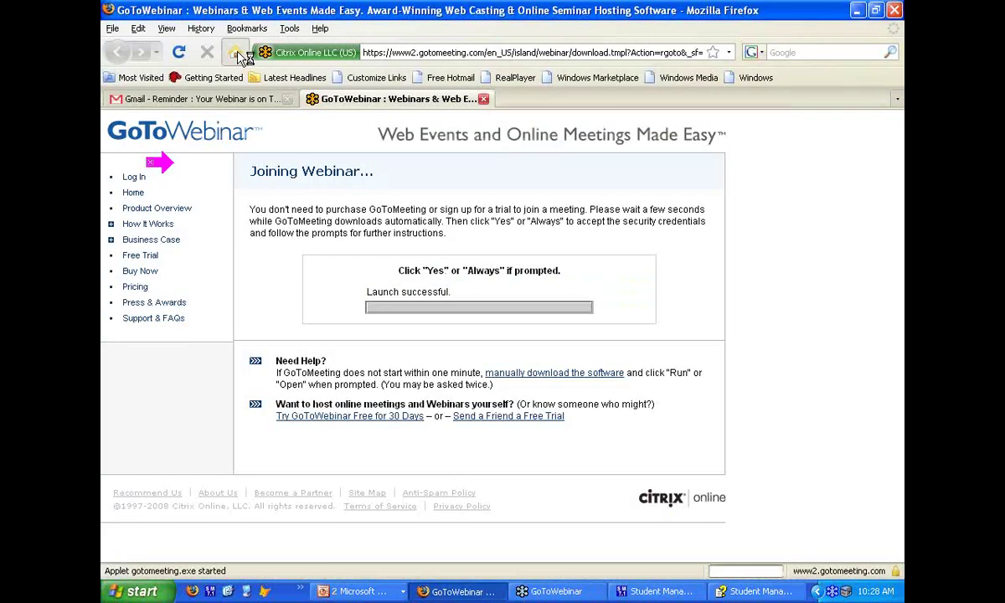
pyautogui.click(236, 52)
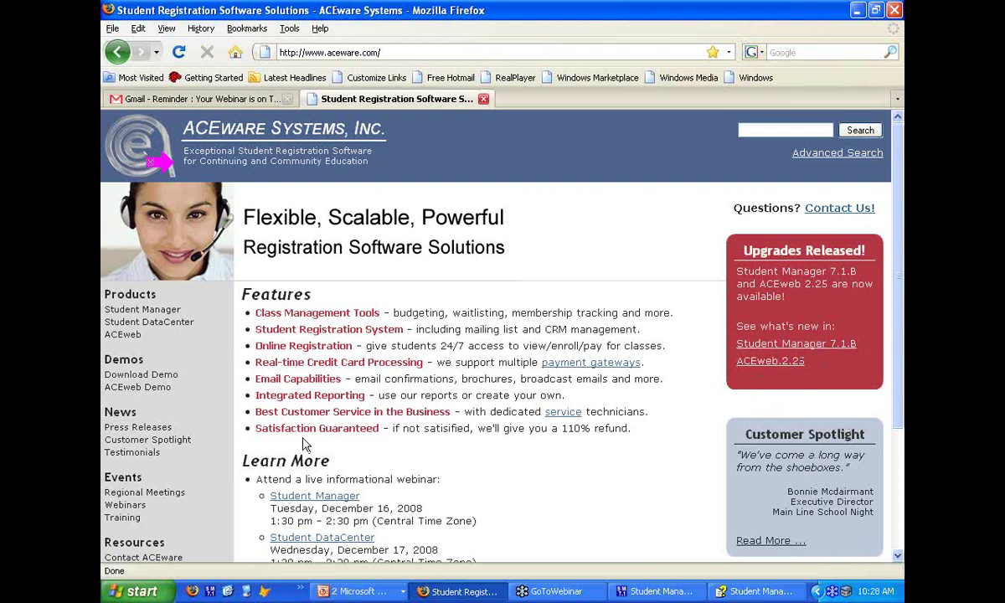
pyautogui.click(141, 310)
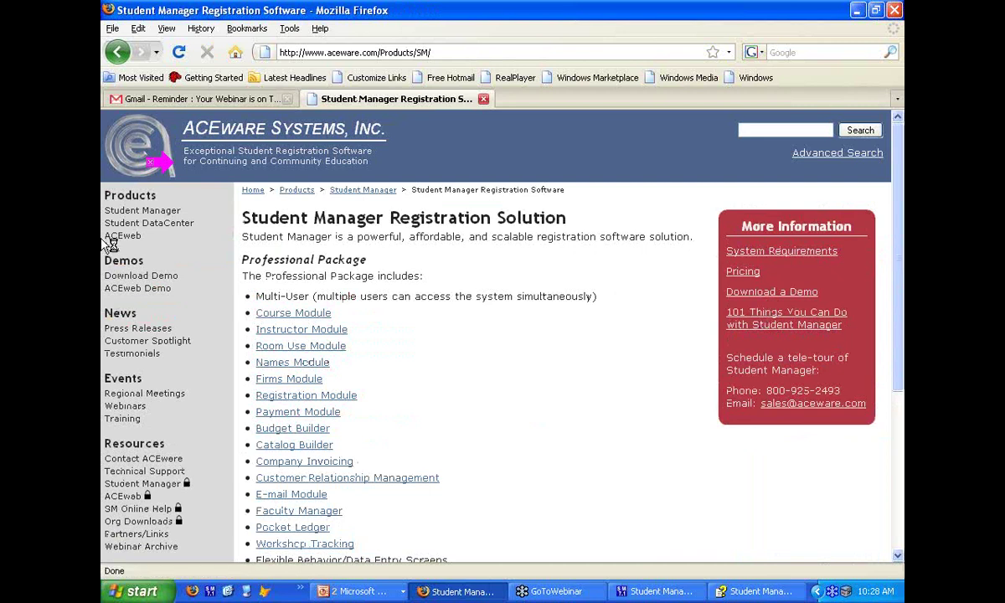
pyautogui.click(117, 52)
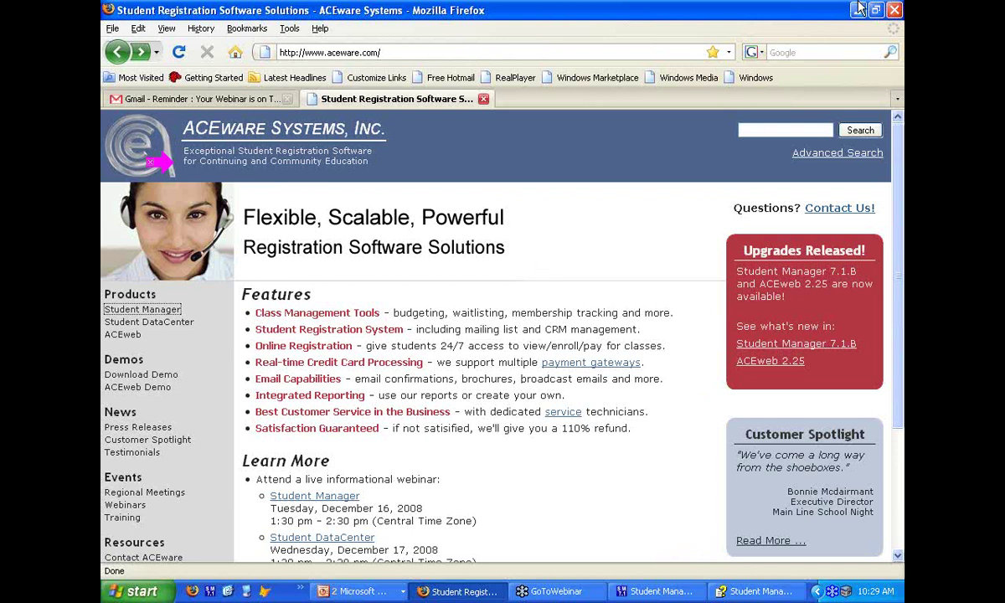
pyautogui.hotkey('alt', 'Tab')
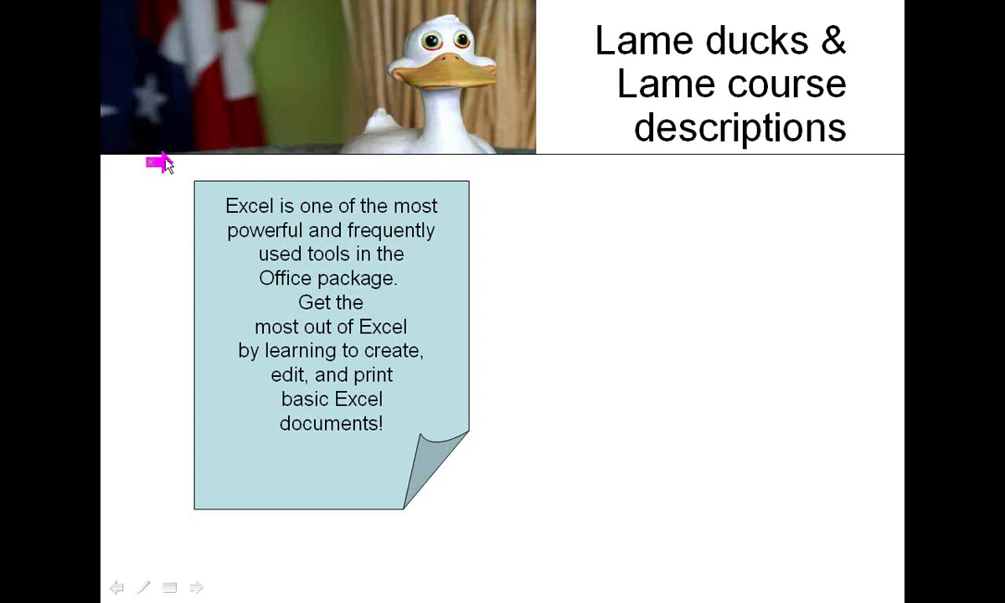
pyautogui.moveTo(164, 165); pyautogui.dragTo(170, 191)
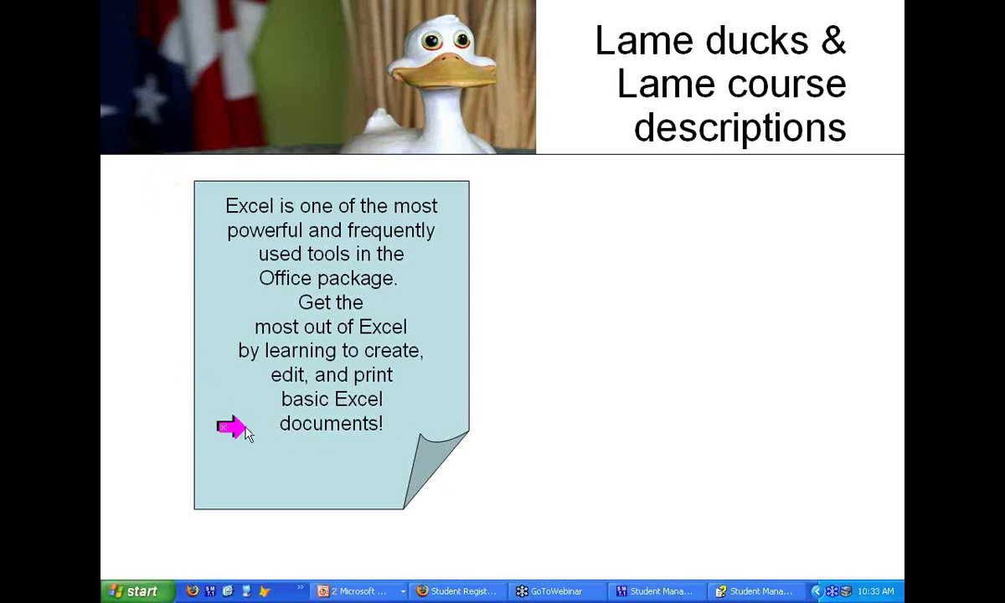
pyautogui.moveTo(422, 189); pyautogui.dragTo(151, 222)
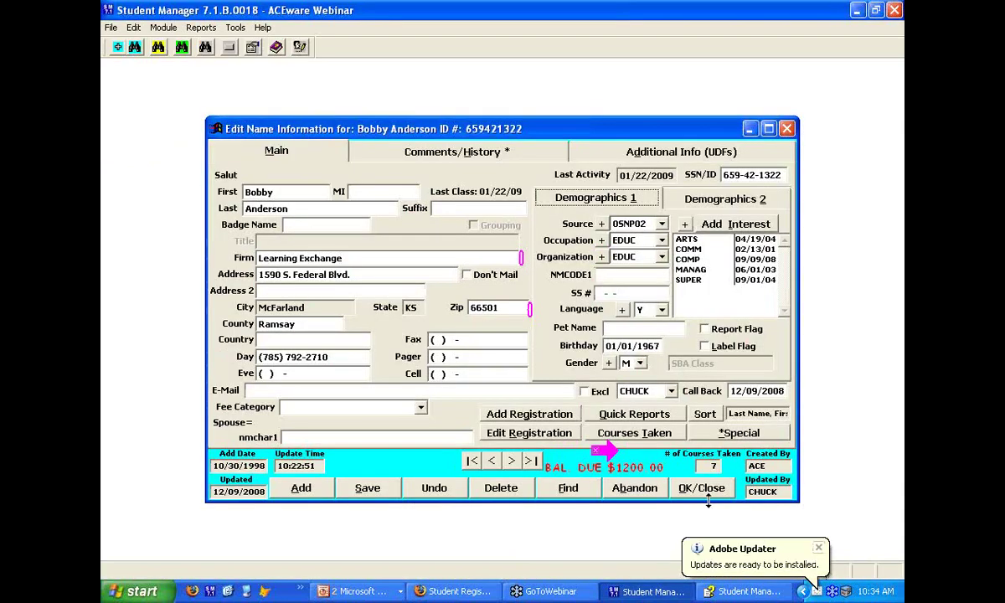
# Step: Close the name record, open course 04FACE102 to read its catalog description, and close the course
pyautogui.click(710, 496)
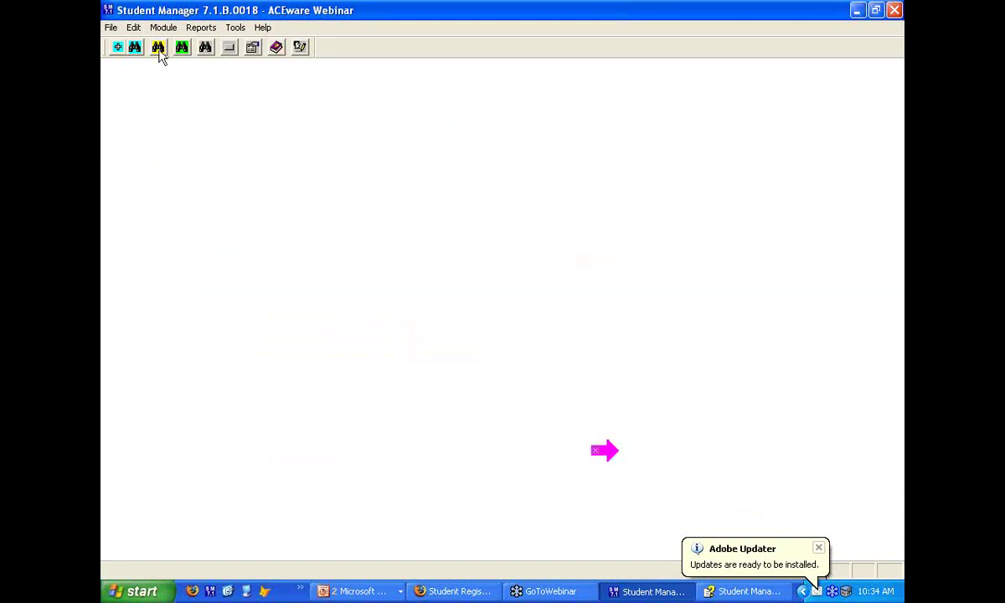
pyautogui.click(159, 47)
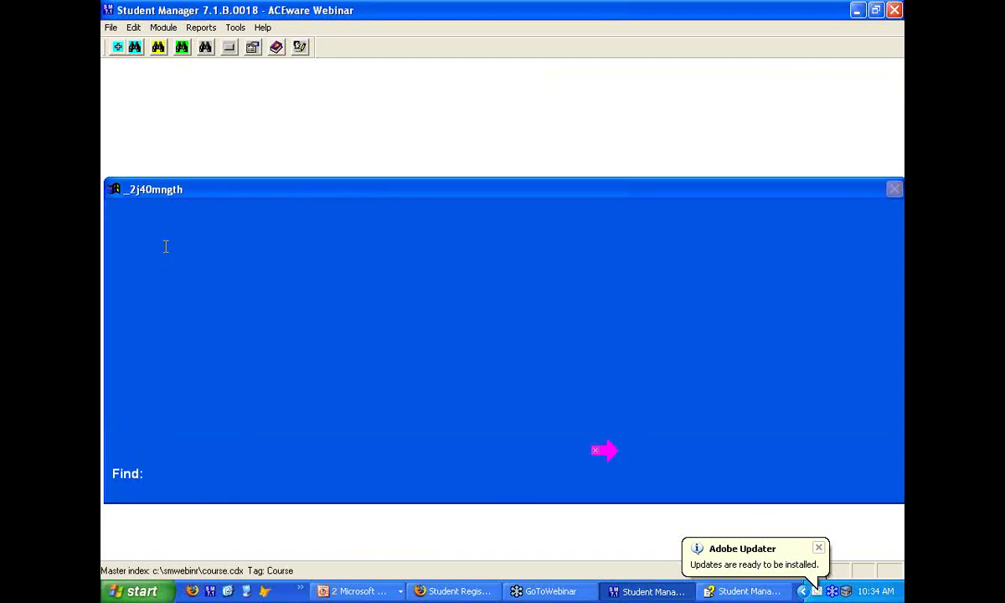
pyautogui.doubleClick(166, 246)
pyautogui.click(410, 222)
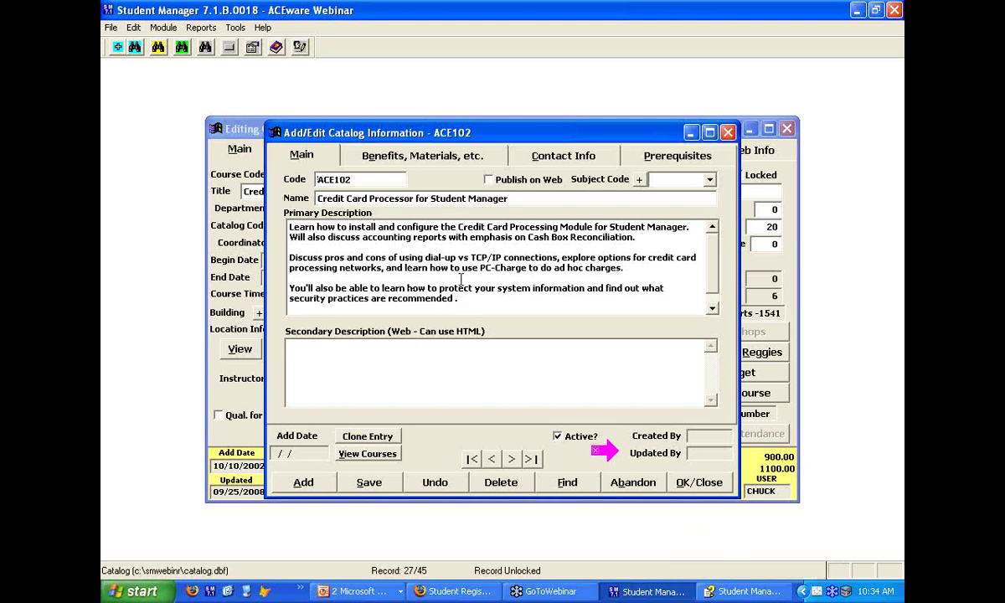
pyautogui.click(699, 482)
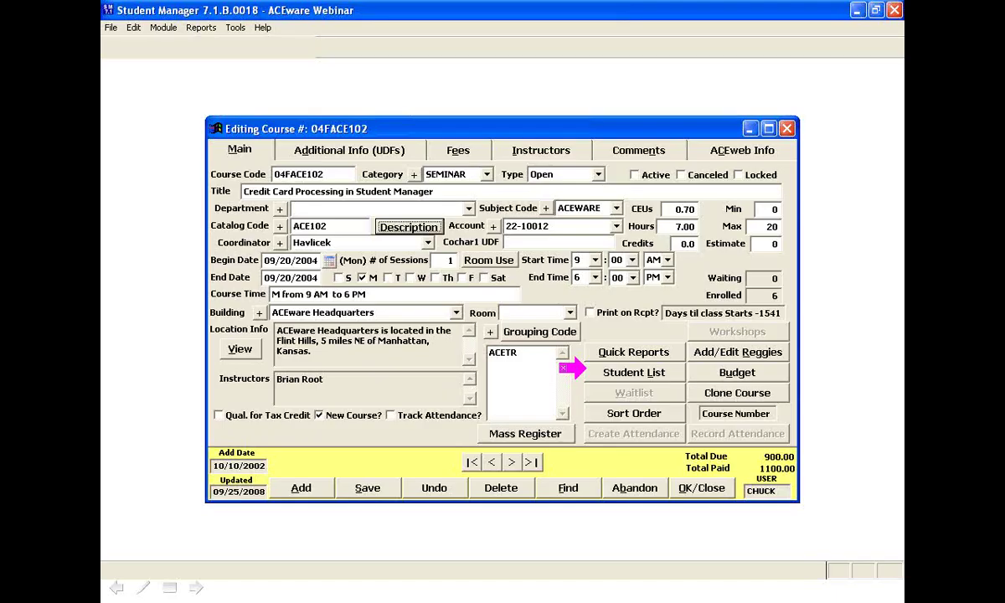
pyautogui.click(702, 489)
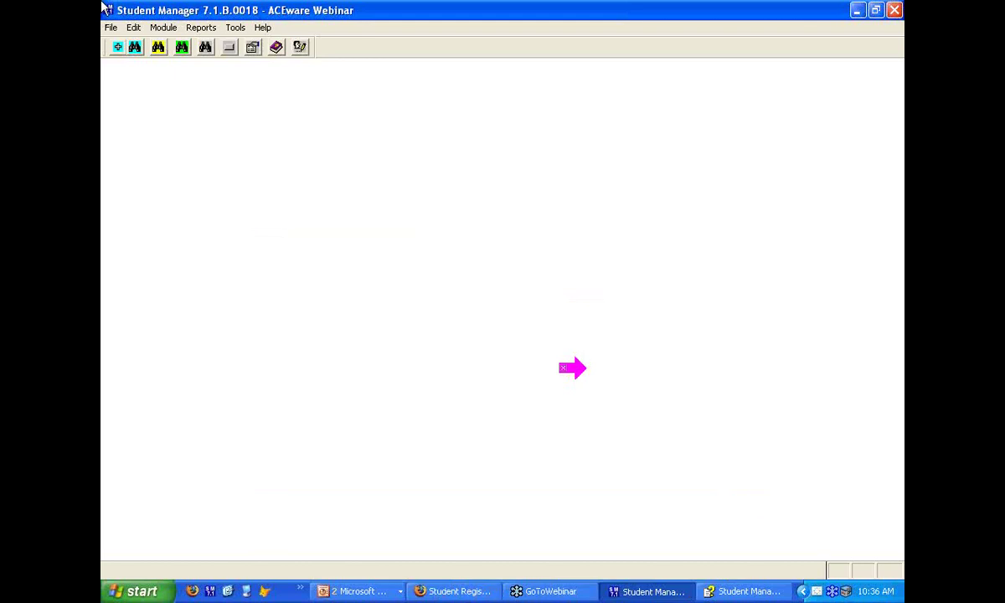
# Step: Open the name record of the first St. Joeseph Health Center registrant and examine the dated interest codes in its demographics
pyautogui.click(134, 47)
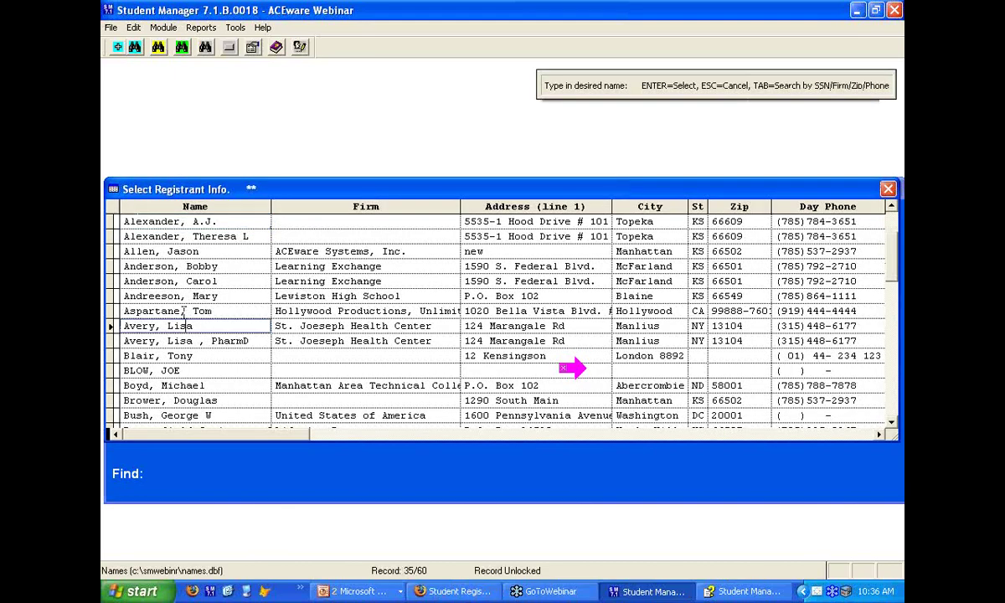
pyautogui.press('Return')
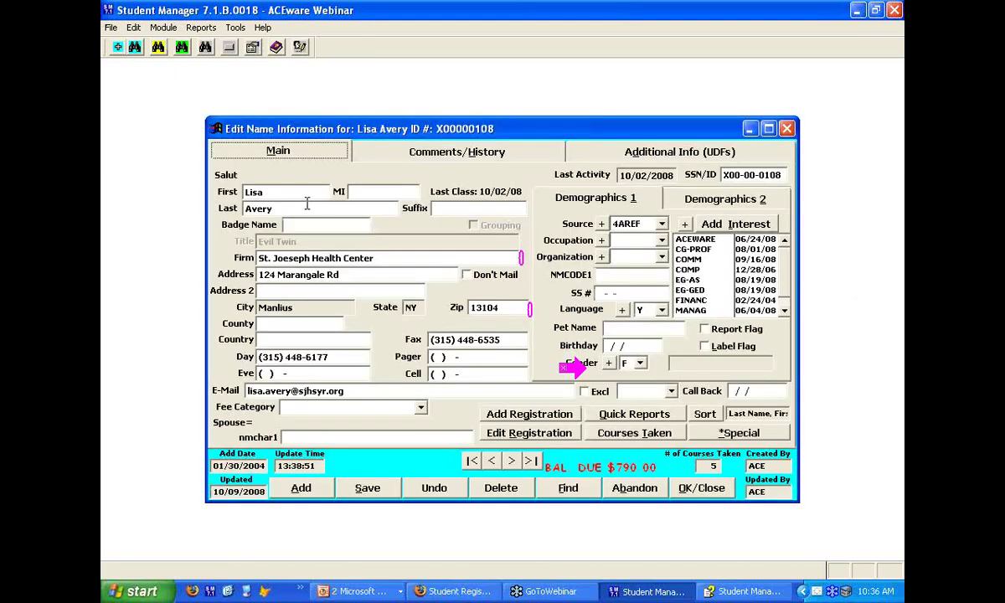
pyautogui.moveTo(705, 262)
pyautogui.moveTo(517, 140); pyautogui.dragTo(458, 122)
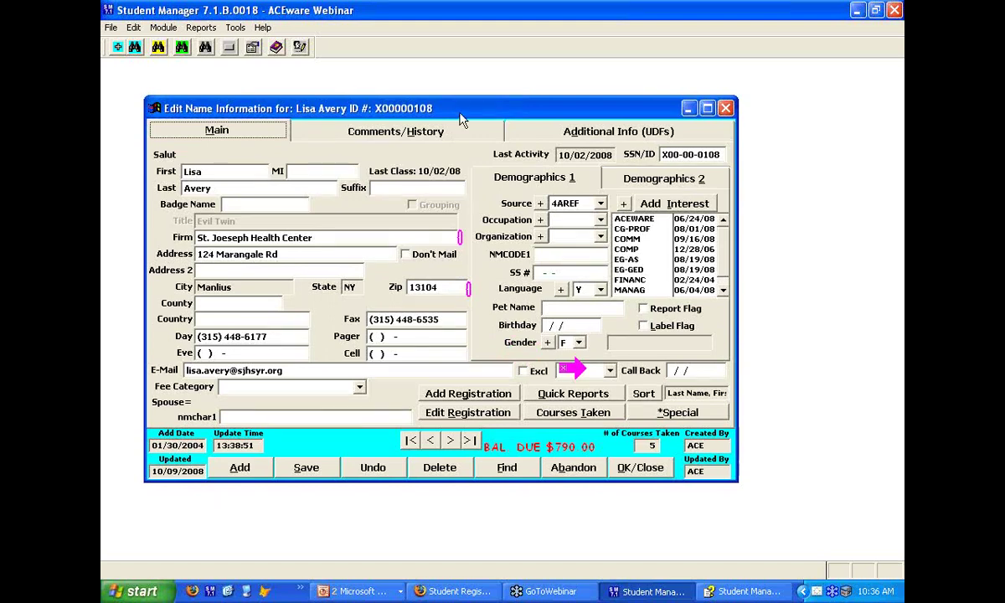
pyautogui.moveTo(459, 120); pyautogui.dragTo(510, 130)
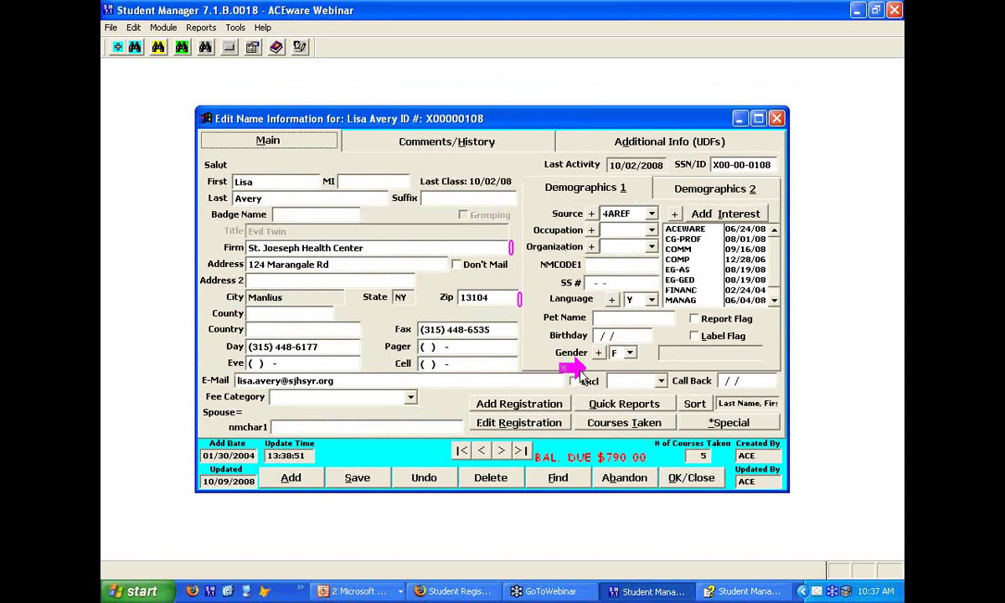
pyautogui.click(661, 268)
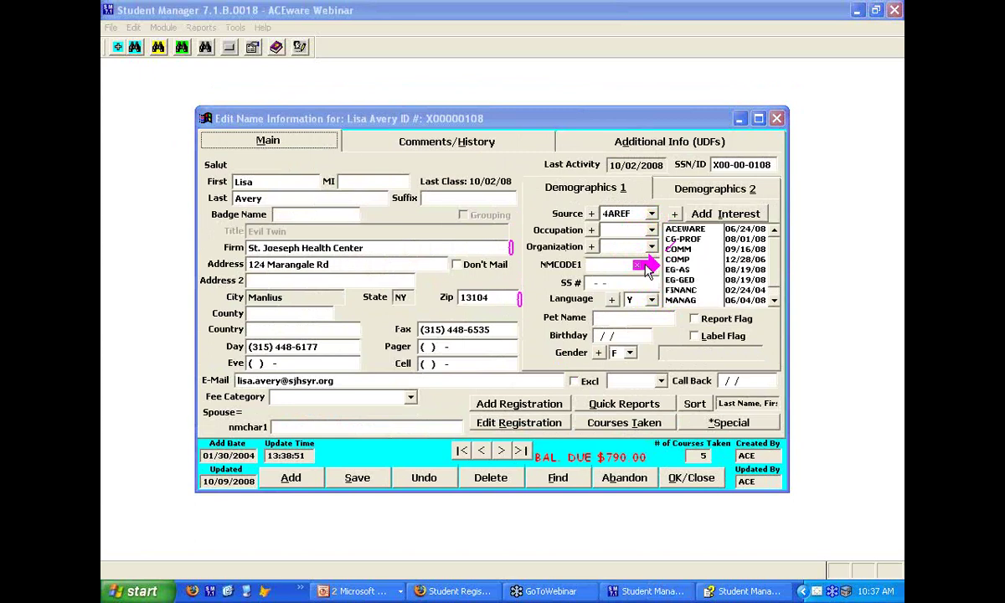
# Step: Open course 04FACE201 to check its subject code, close it, and return to the slides
pyautogui.click(157, 47)
pyautogui.doubleClick(214, 279)
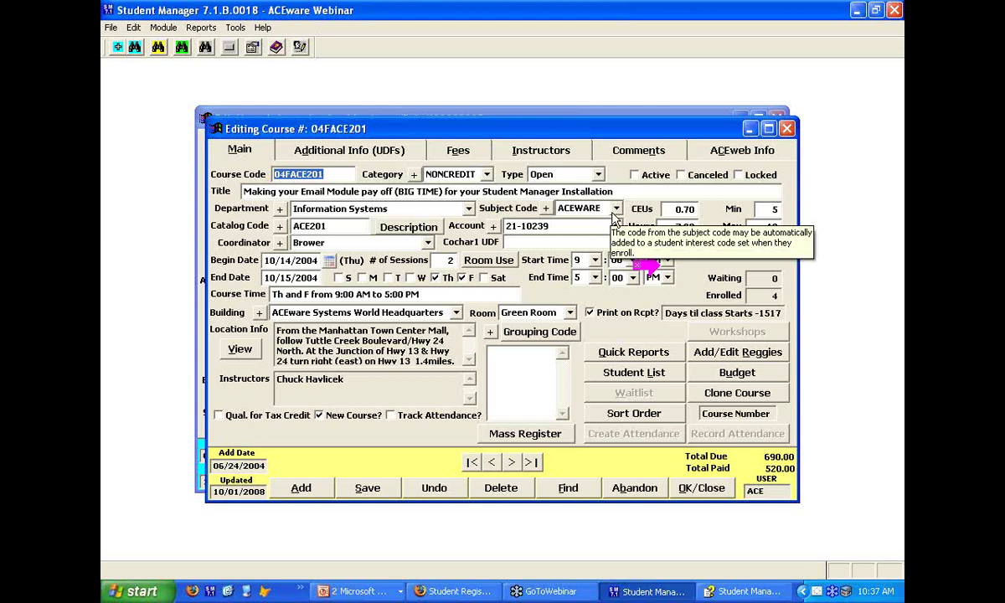
pyautogui.click(712, 488)
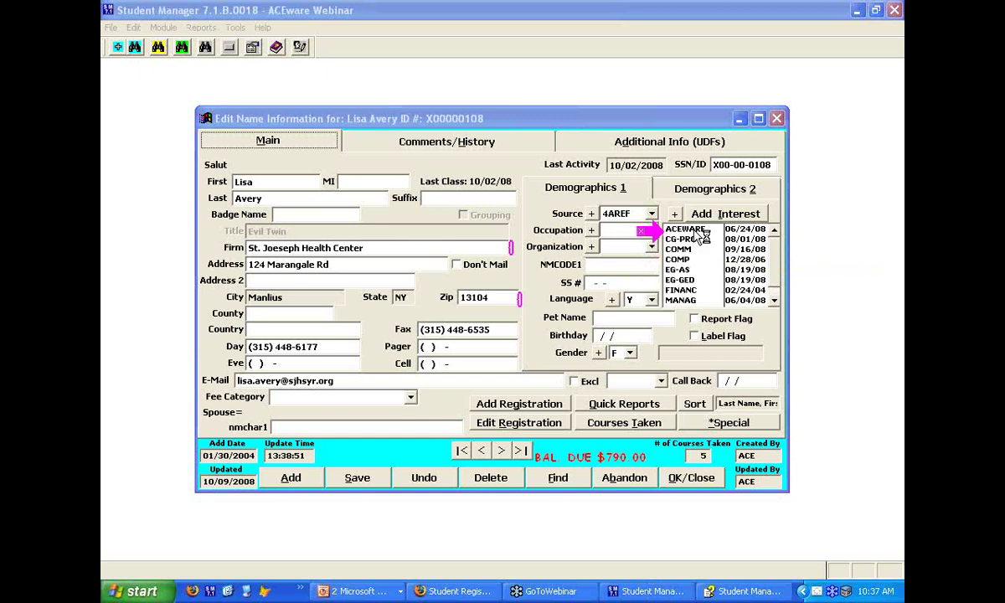
pyautogui.click(360, 591)
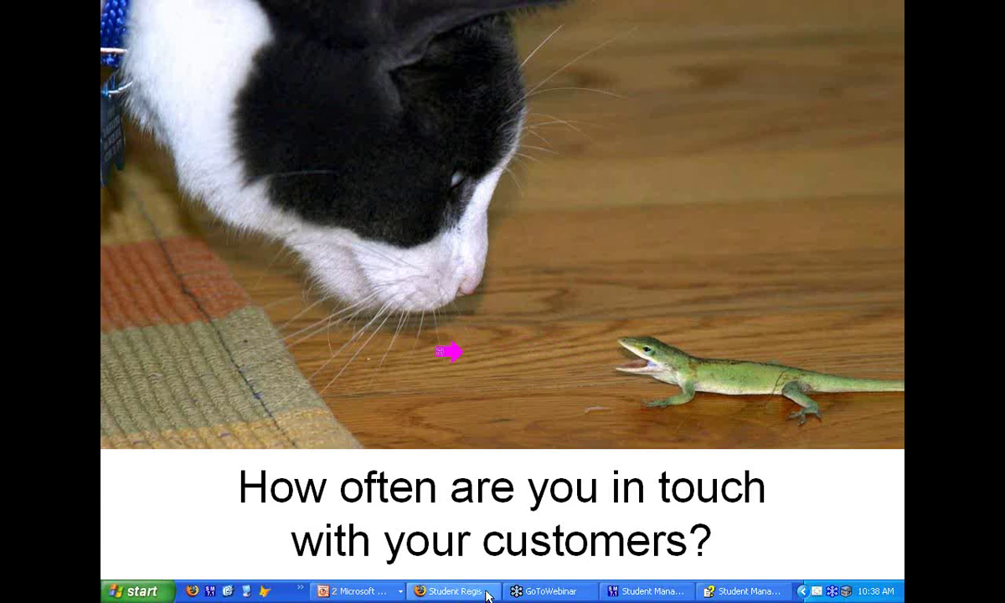
# Step: Switch to Student Manager to view the open name record's interest codes, and return to the Harvest of Marketing Tips slide show
pyautogui.click(643, 591)
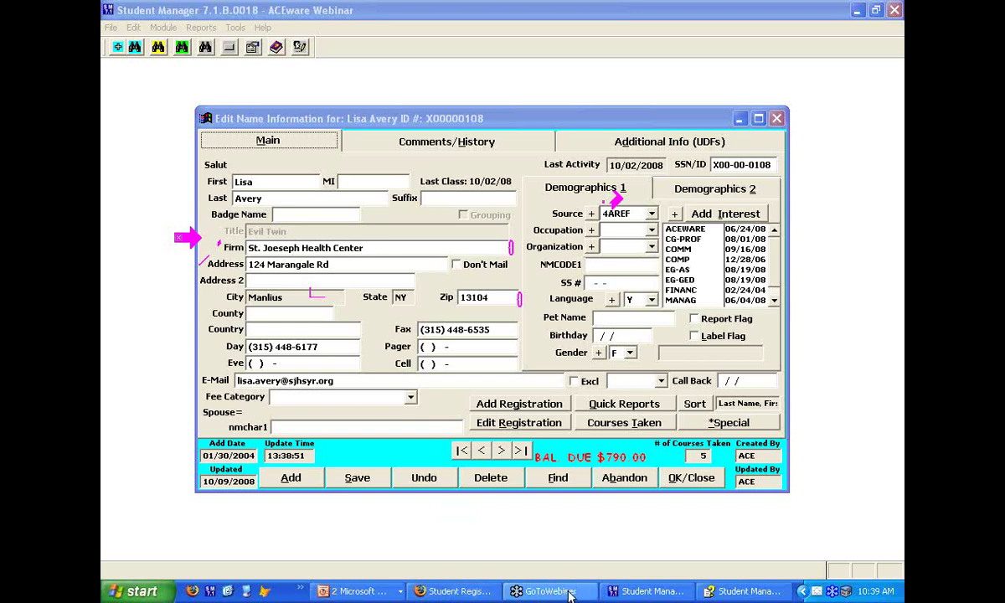
pyautogui.click(401, 591)
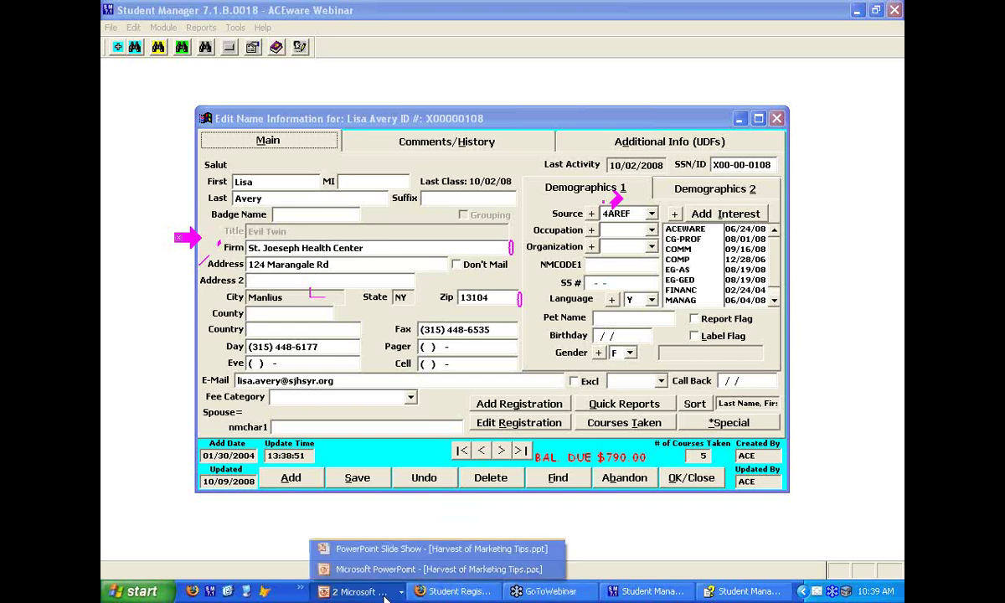
pyautogui.click(410, 548)
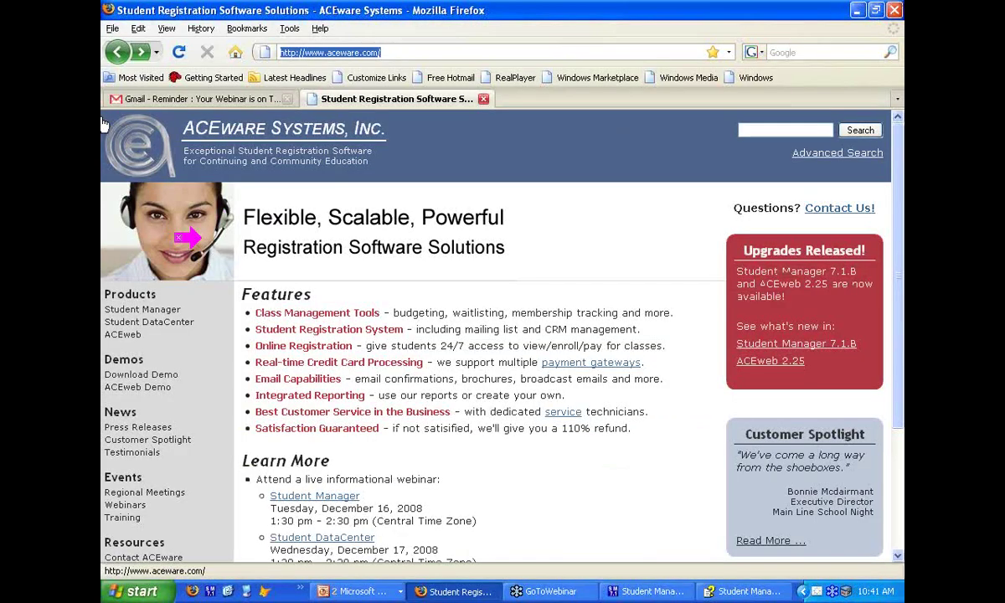
pyautogui.write('www.')
pyautogui.press('Escape')
pyautogui.press('BackSpace')
pyautogui.write('.')
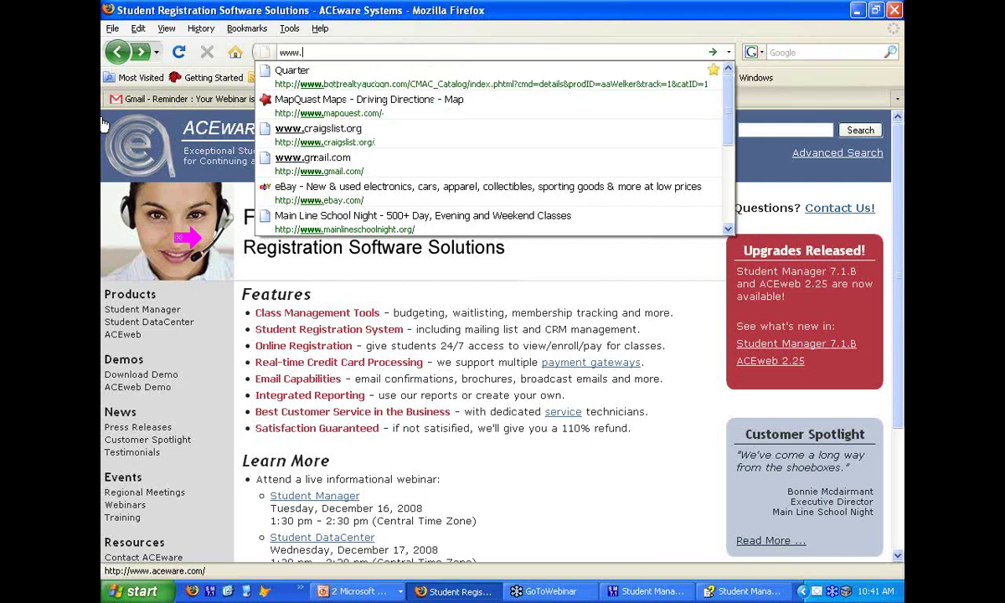
pyautogui.write('c')
pyautogui.press('Down')
pyautogui.press('Return')
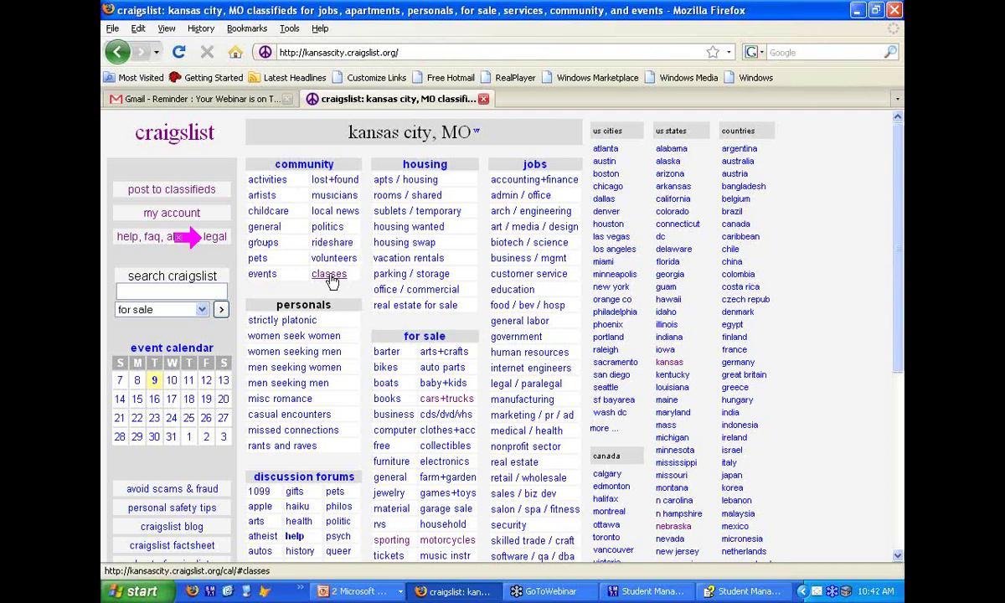
pyautogui.click(330, 277)
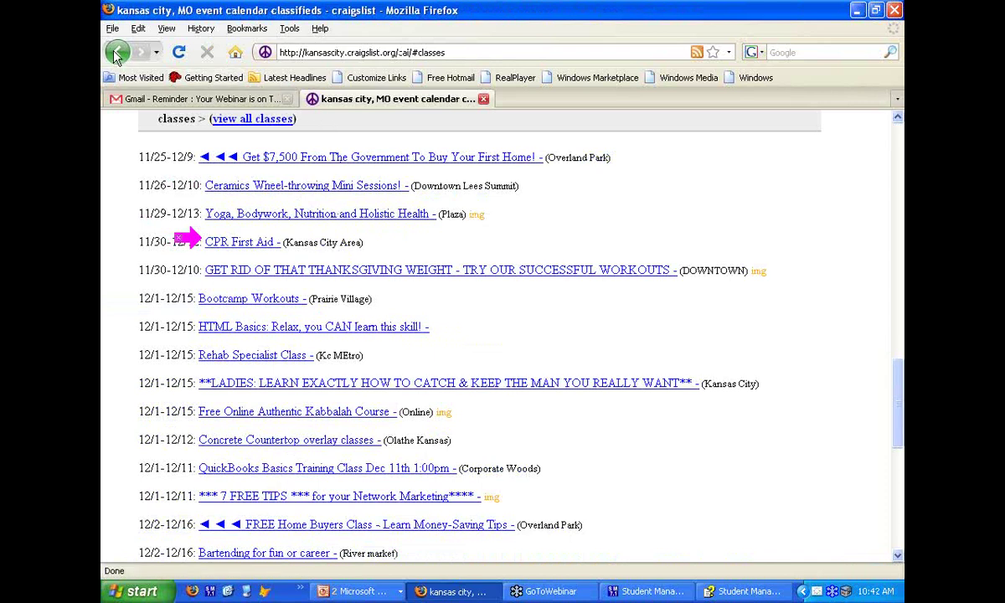
pyautogui.click(117, 52)
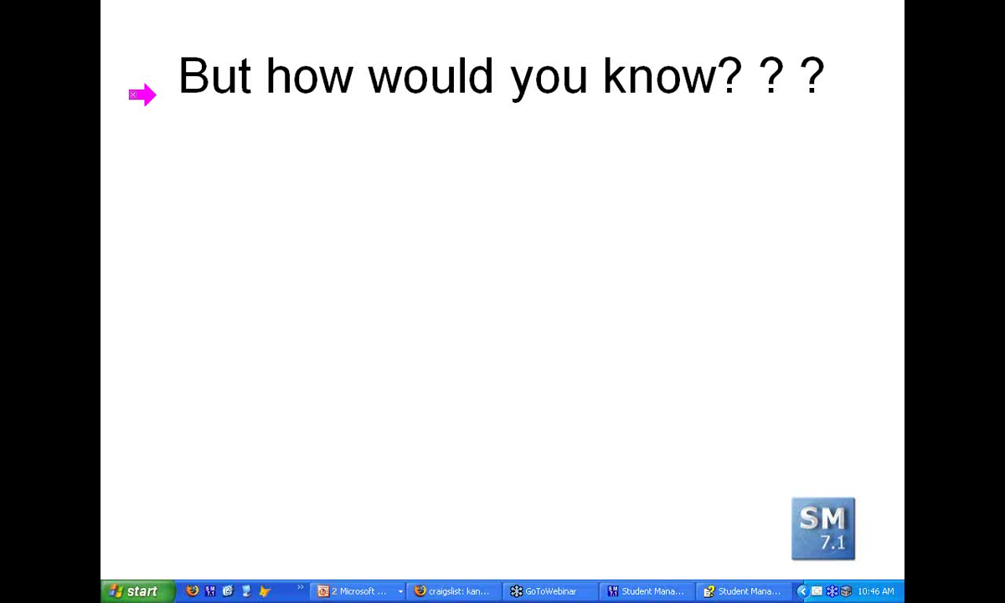
# Step: Switch to Student Manager and review the source codes available in the name record's demographics, keeping 4AREF
pyautogui.moveTo(148, 103); pyautogui.dragTo(143, 171)
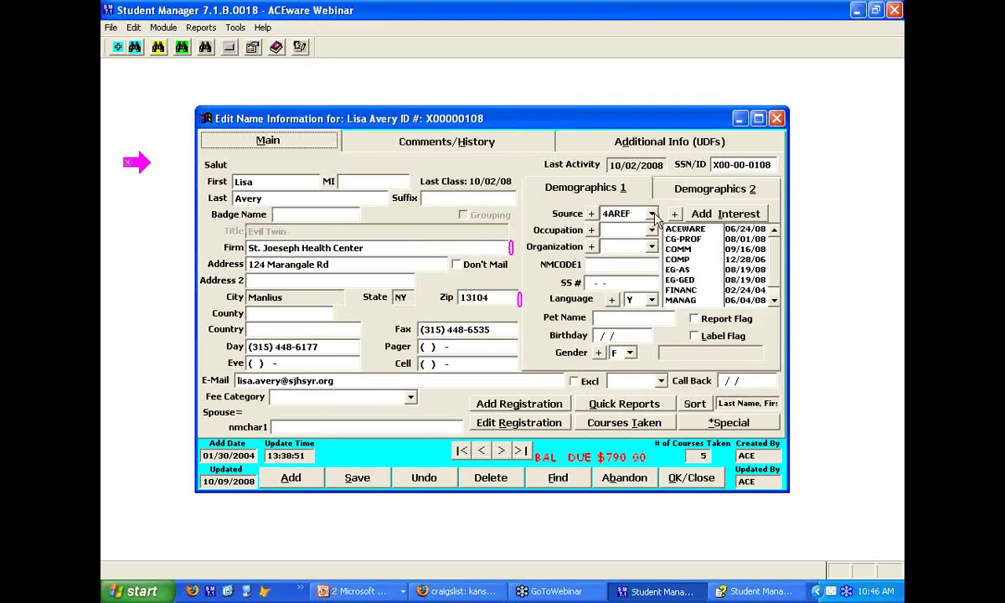
pyautogui.click(653, 216)
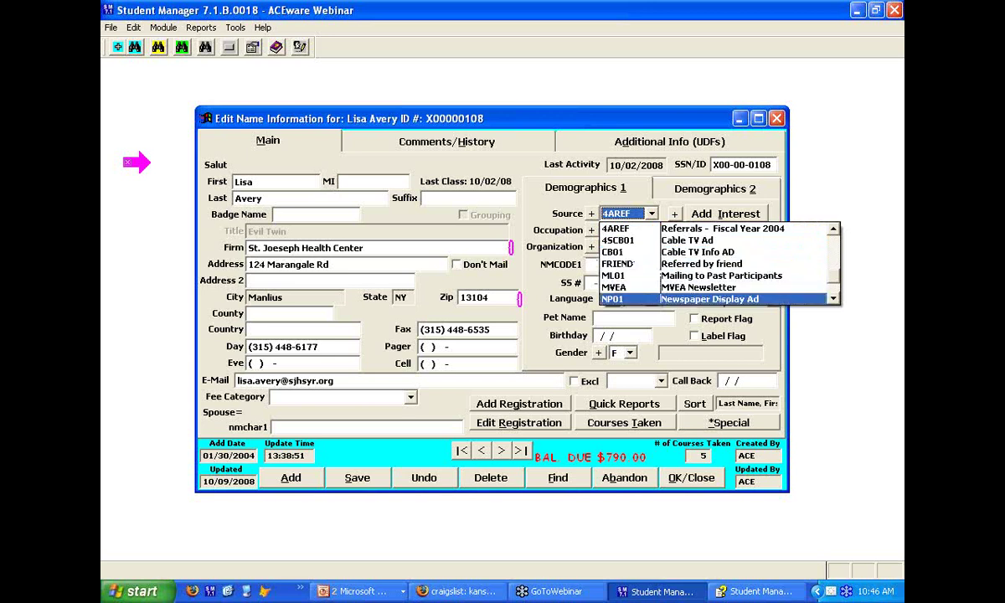
pyautogui.click(628, 228)
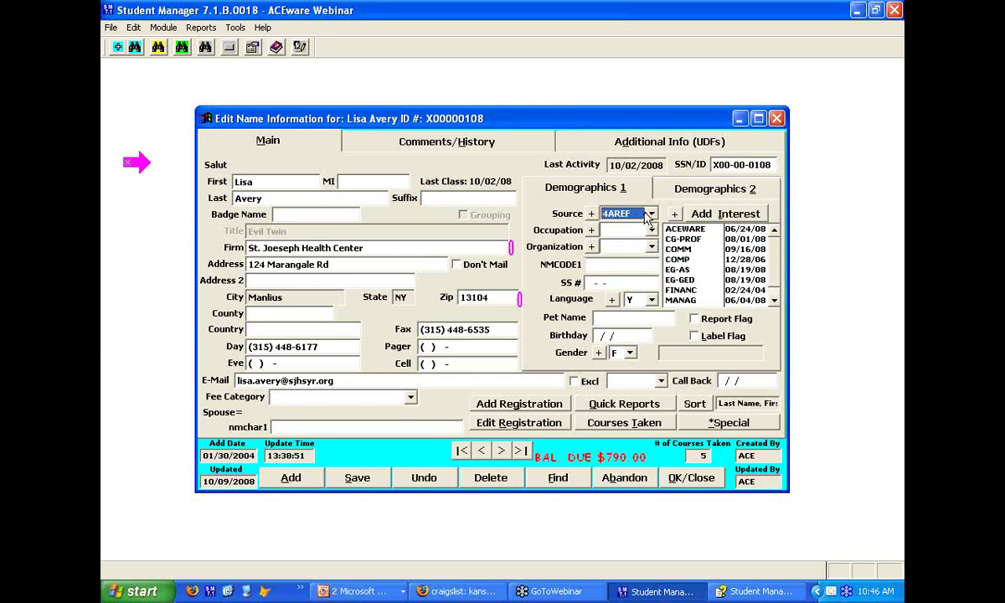
# Step: Open the registrant's registration for course 08FWRT202, review its tracking code choices, and close the registration
pyautogui.click(512, 424)
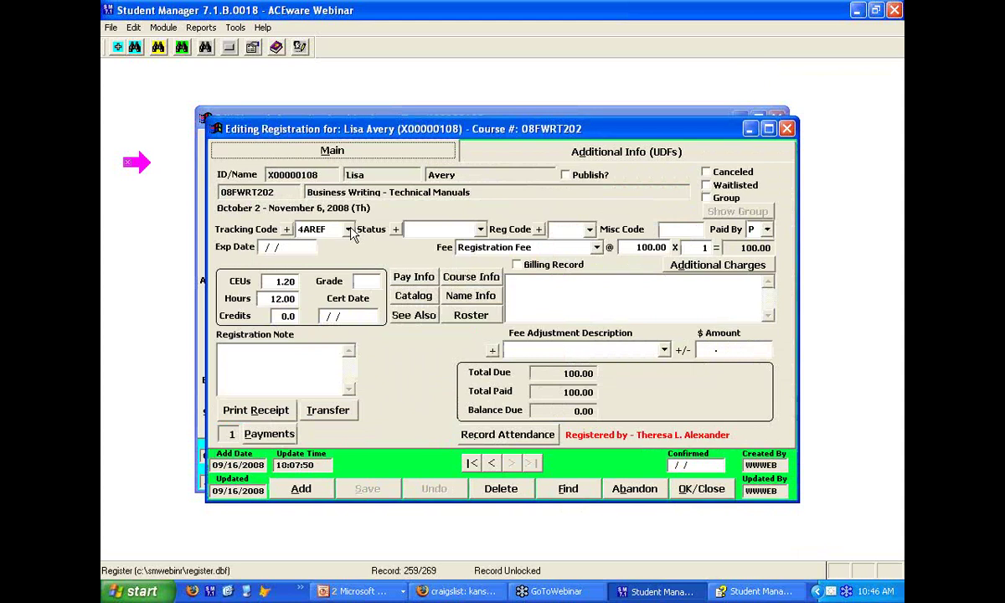
pyautogui.click(348, 229)
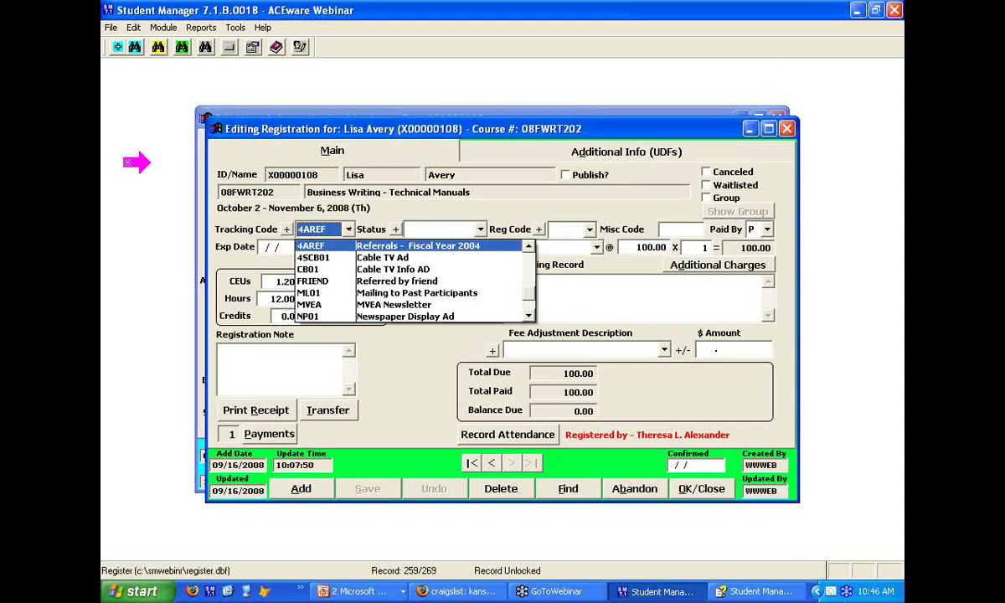
pyautogui.click(343, 231)
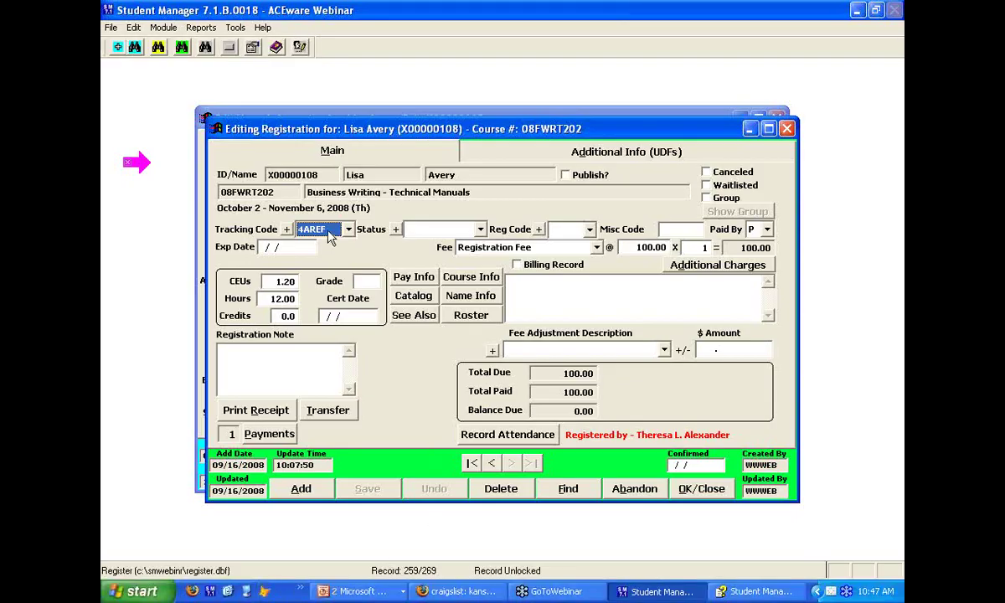
pyautogui.click(701, 488)
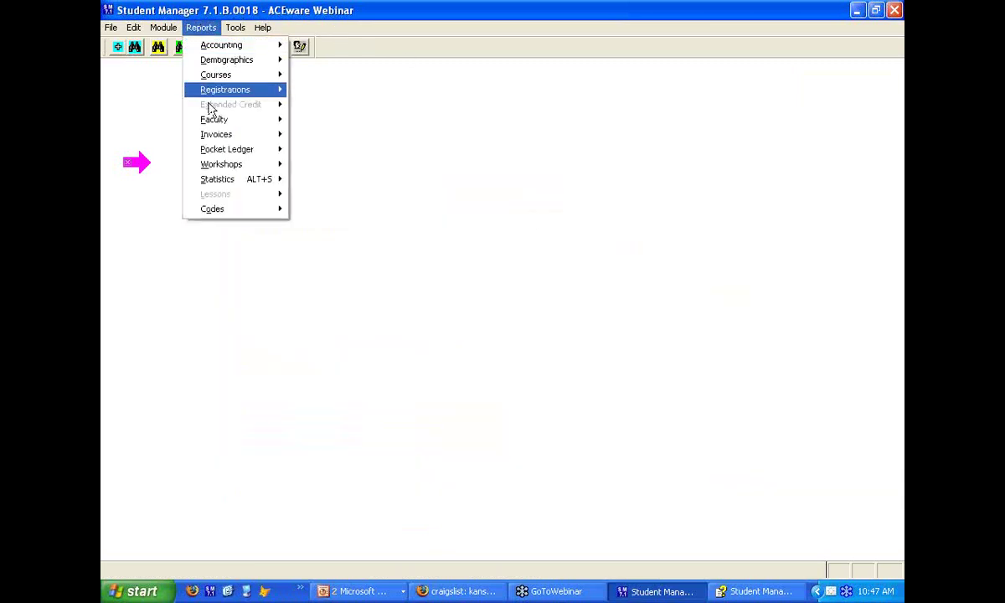
# Step: Run the names Demographic Summary report based on Source Codes with the All Names query, skipping the money, and close the preview
pyautogui.moveTo(221, 187)
pyautogui.moveTo(315, 184)
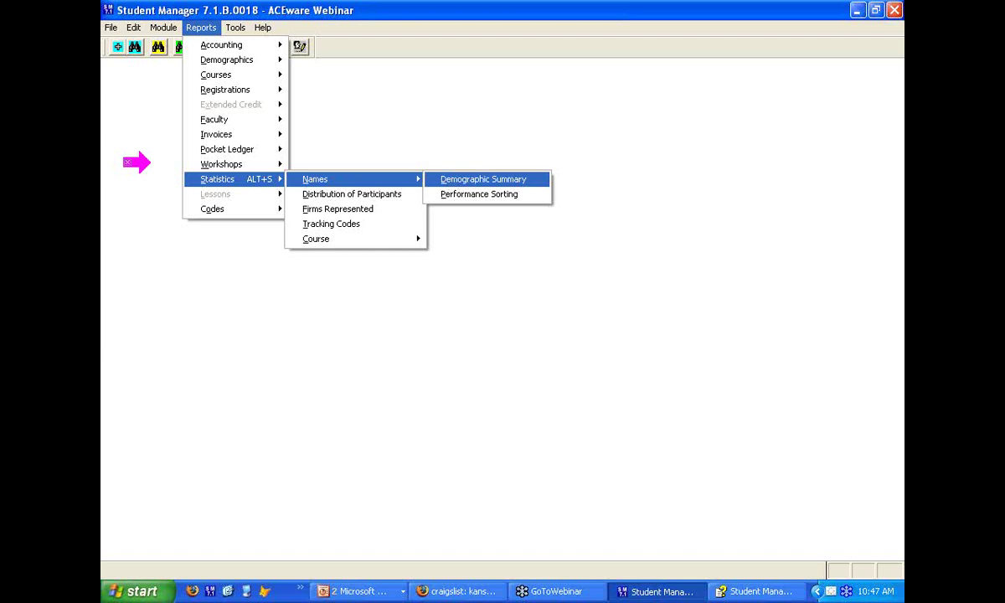
pyautogui.click(481, 180)
pyautogui.click(468, 208)
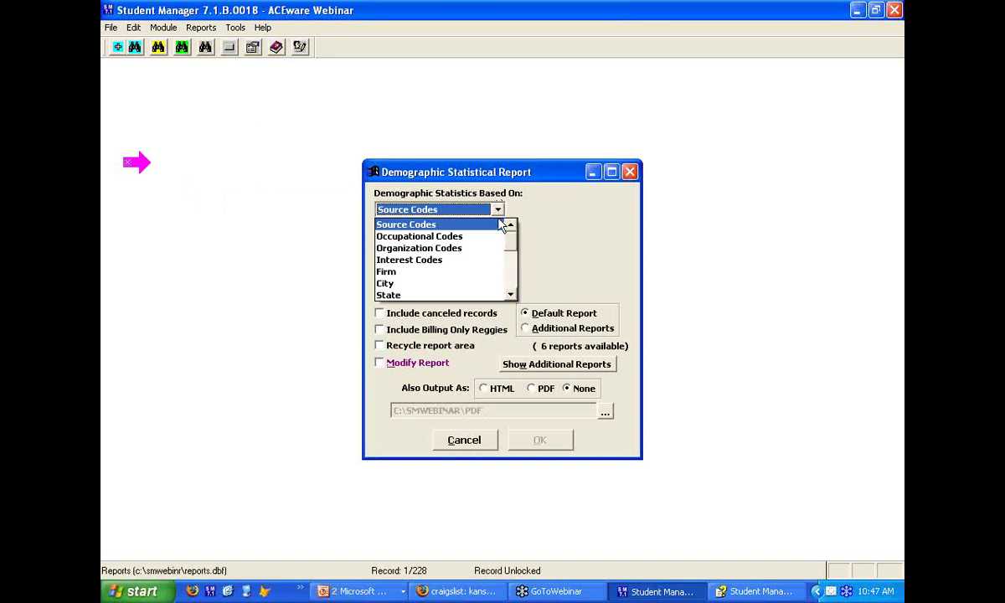
pyautogui.click(450, 226)
pyautogui.click(539, 440)
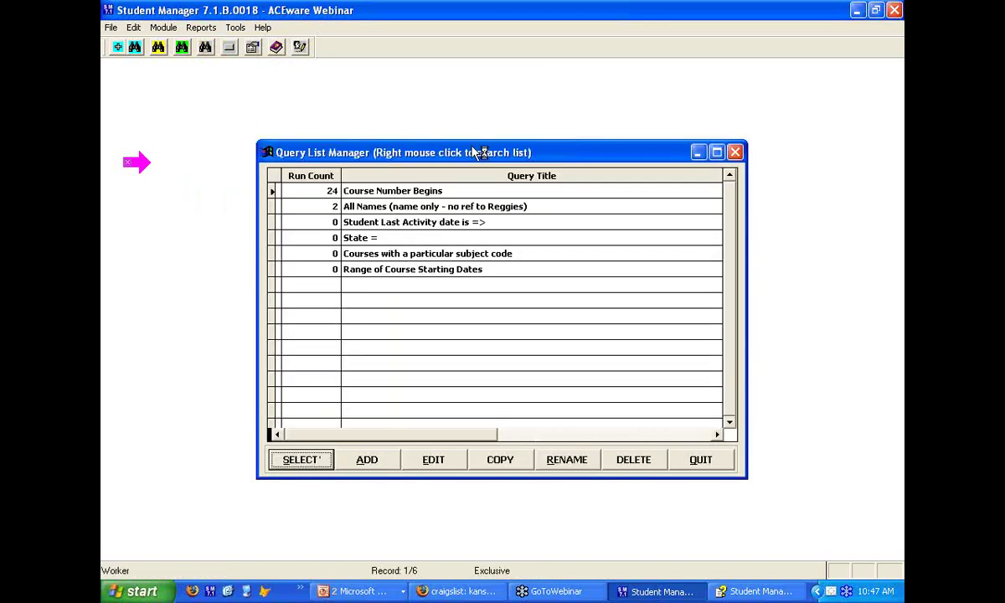
pyautogui.click(419, 206)
pyautogui.click(318, 464)
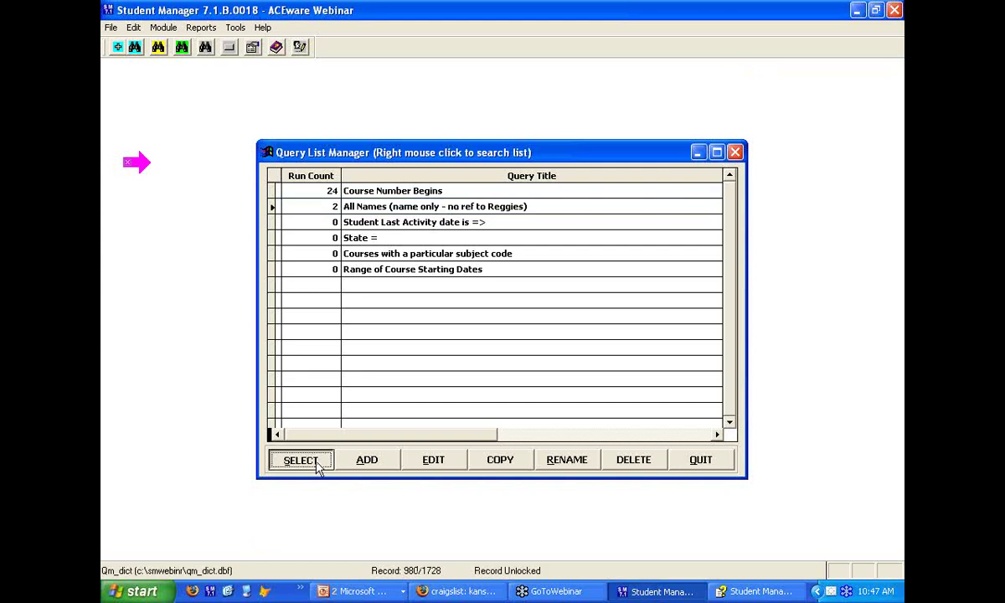
pyautogui.click(578, 362)
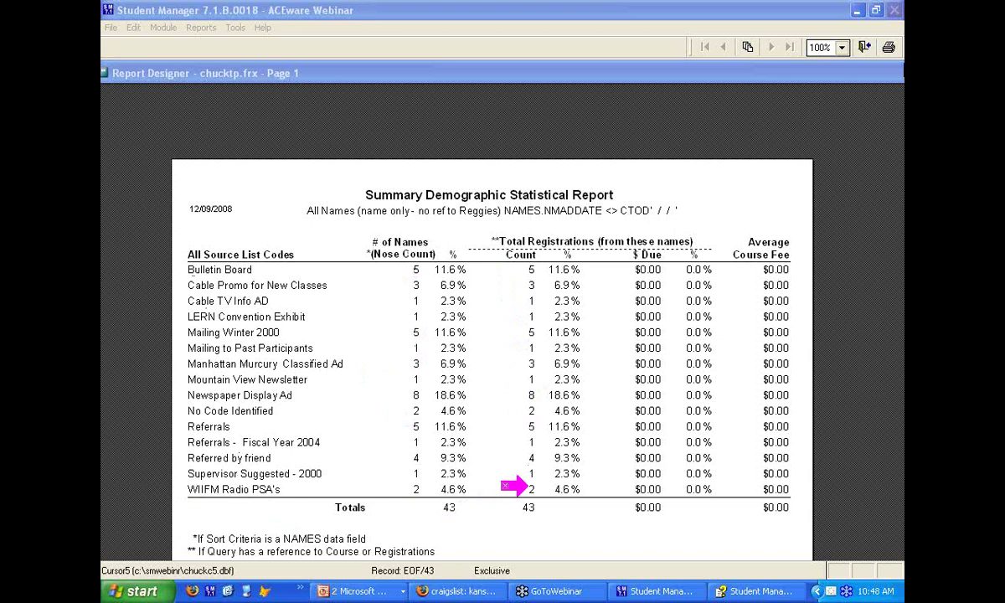
pyautogui.click(868, 47)
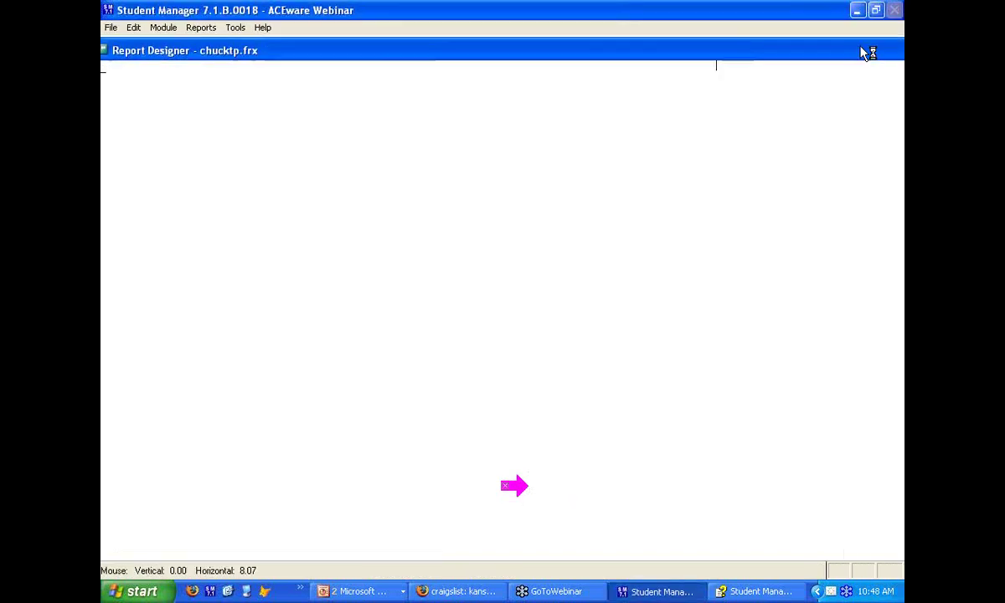
# Step: Run the Tracking Code Report across all courses, showing Amount DUE, with the Course Number Begins query set to 07
pyautogui.click(196, 29)
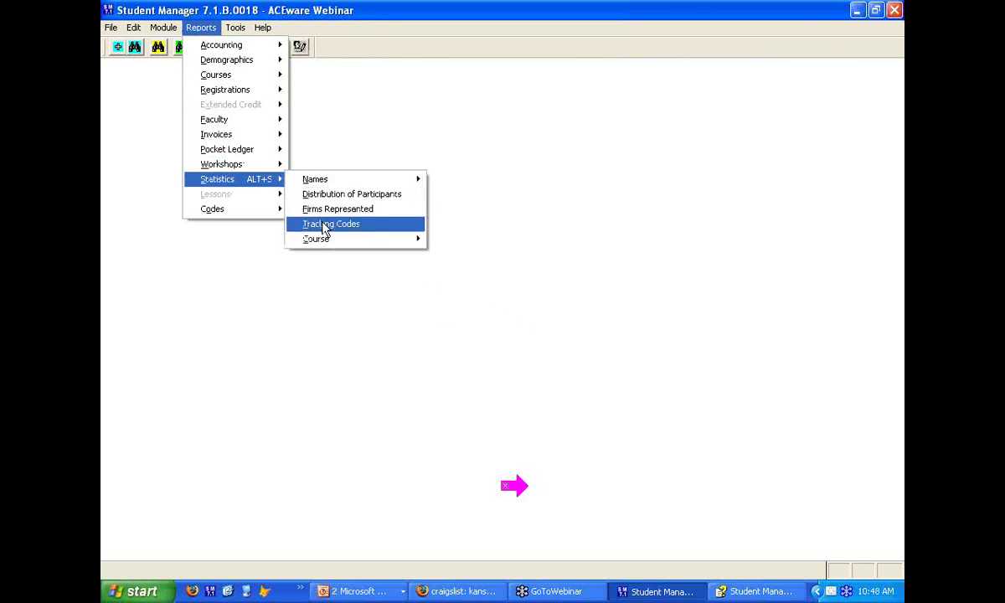
pyautogui.press('Return')
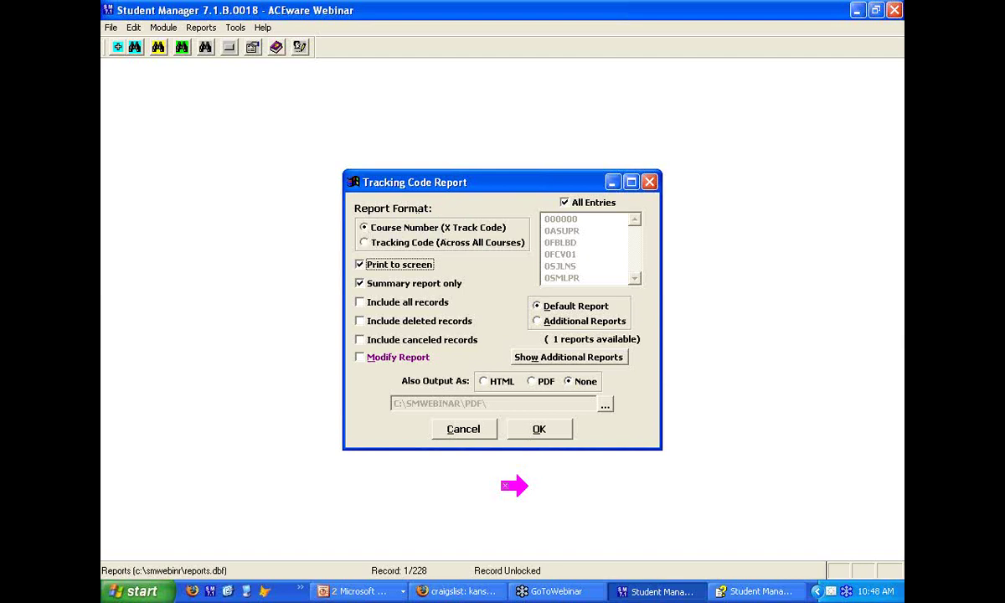
pyautogui.click(373, 242)
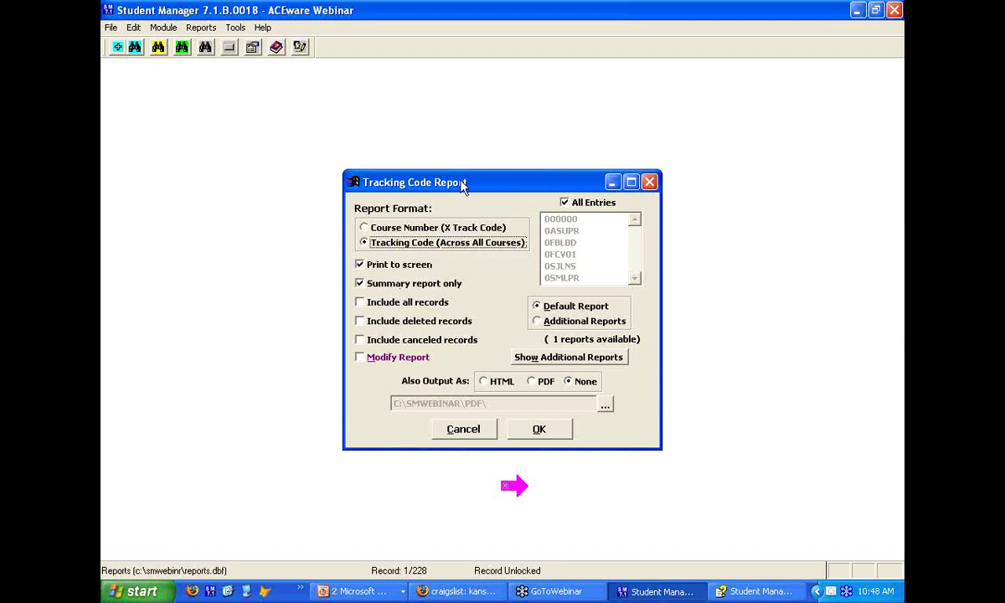
pyautogui.click(539, 428)
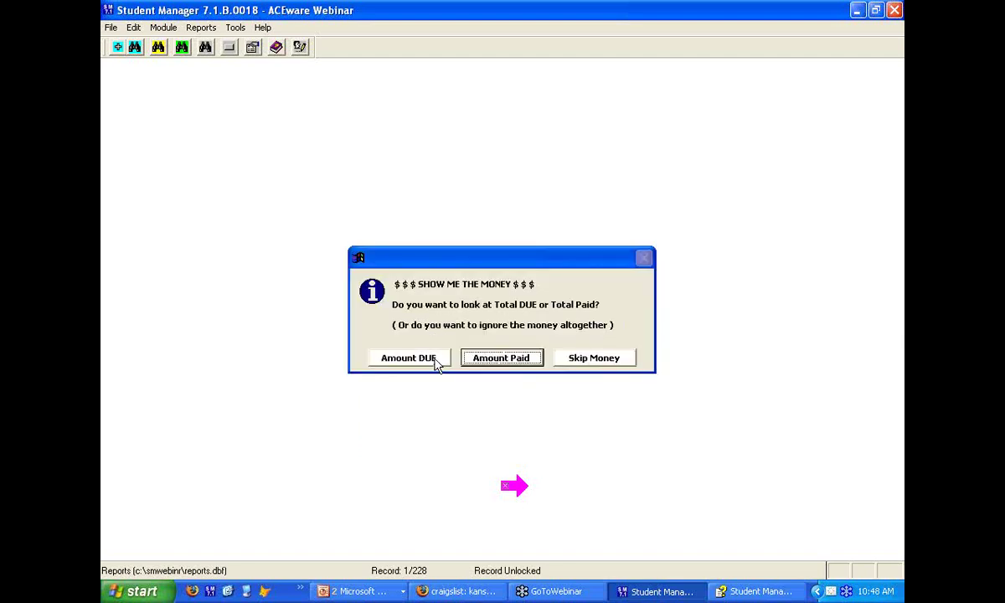
pyautogui.click(409, 356)
pyautogui.click(300, 461)
pyautogui.write('07')
pyautogui.click(423, 344)
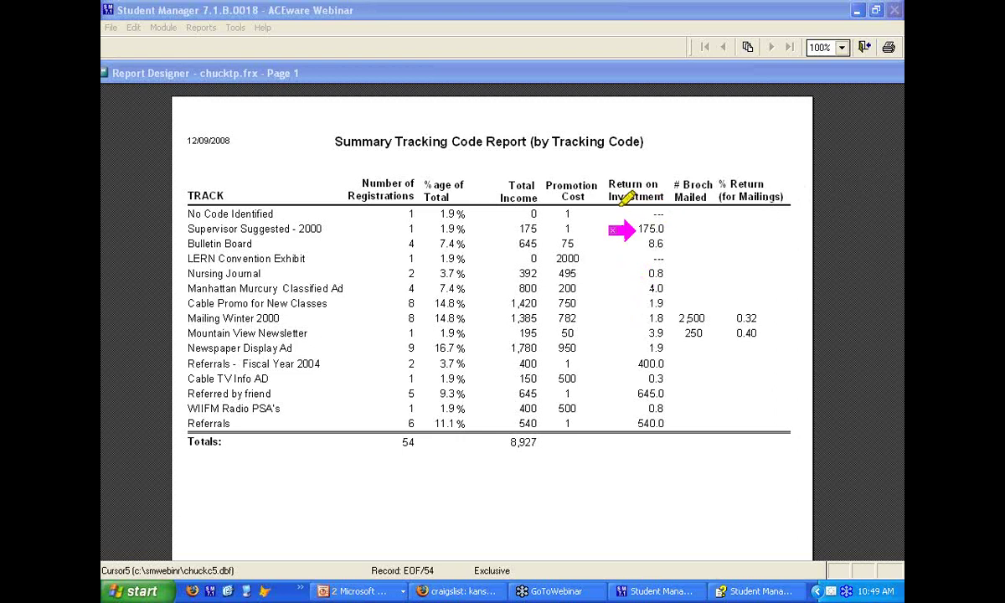
# Step: Circle the Return on Investment column in the tracking code report with the highlighter, and close the report
pyautogui.moveTo(632, 184)
pyautogui.mouseDown()
pyautogui.moveTo(662, 437)
pyautogui.moveTo(672, 201)
pyautogui.moveTo(638, 179)
pyautogui.mouseUp()
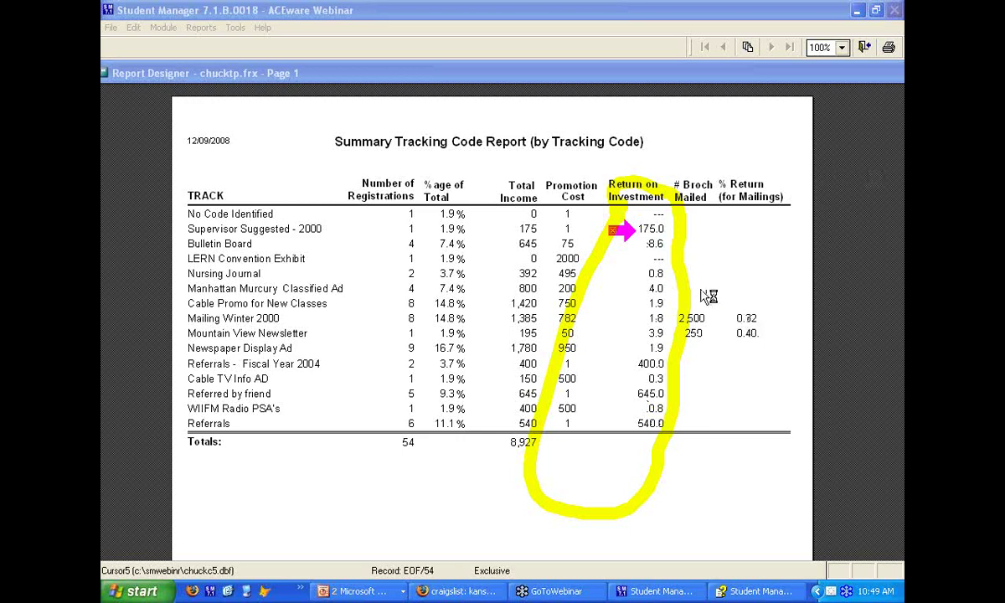
pyautogui.click(865, 48)
pyautogui.click(522, 327)
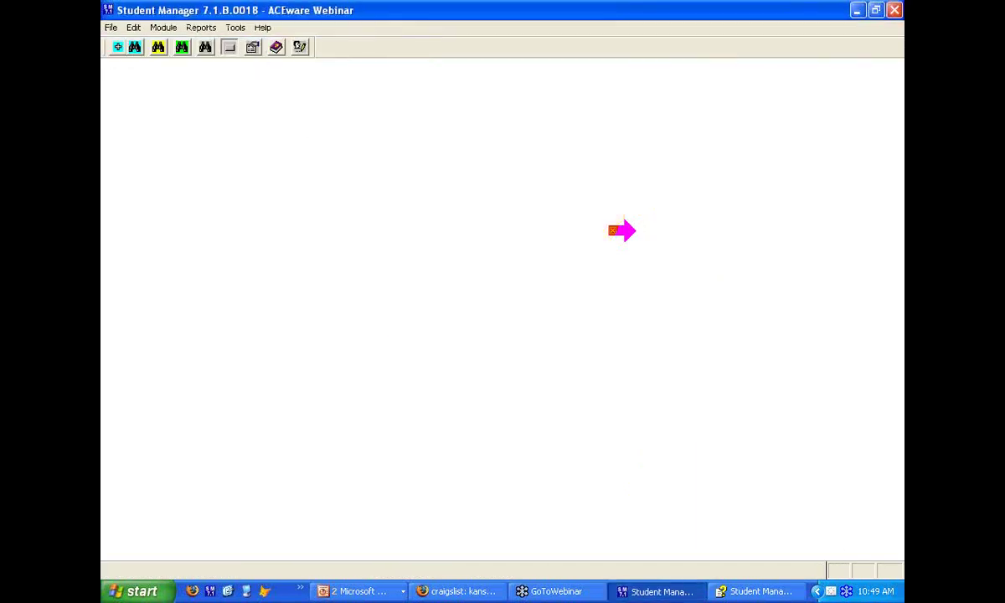
# Step: Open the Universal Code Editor, set the code type to NAMES: Source/Tracking Codes, and point the arrow marker at it
pyautogui.click(230, 47)
pyautogui.click(711, 194)
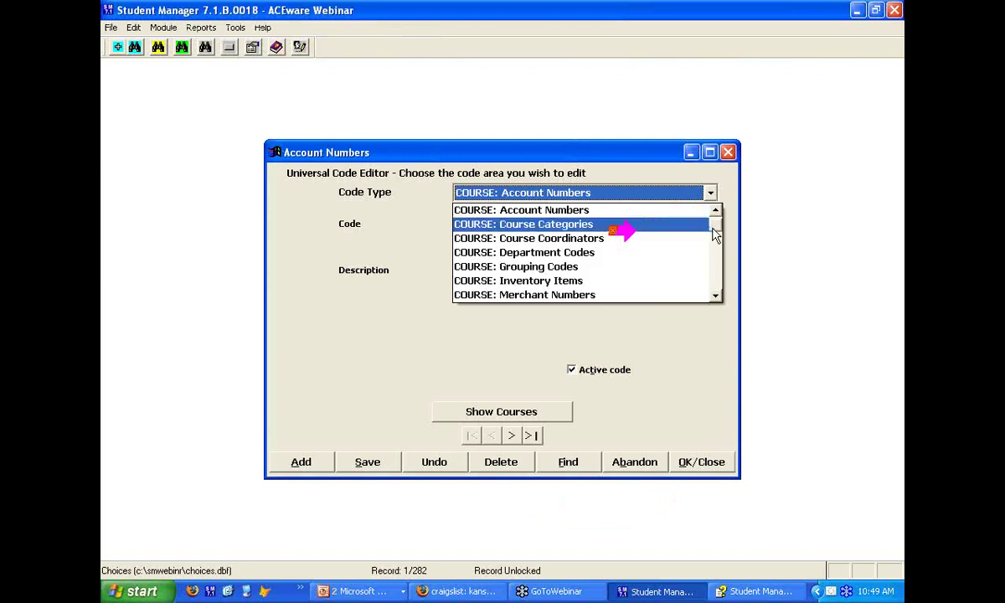
pyautogui.moveTo(716, 236); pyautogui.dragTo(719, 283)
pyautogui.click(571, 280)
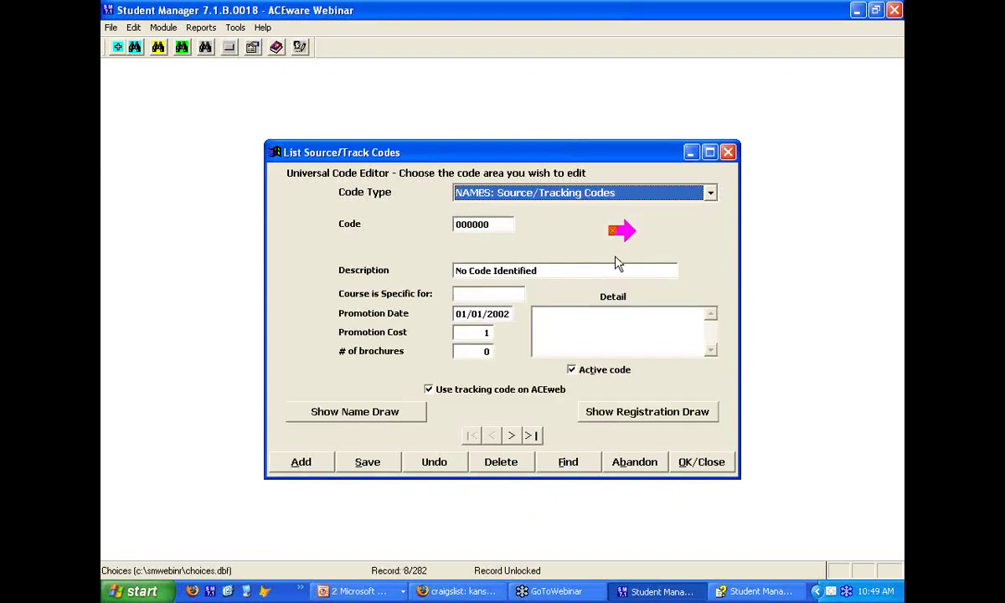
pyautogui.moveTo(623, 235); pyautogui.dragTo(428, 205)
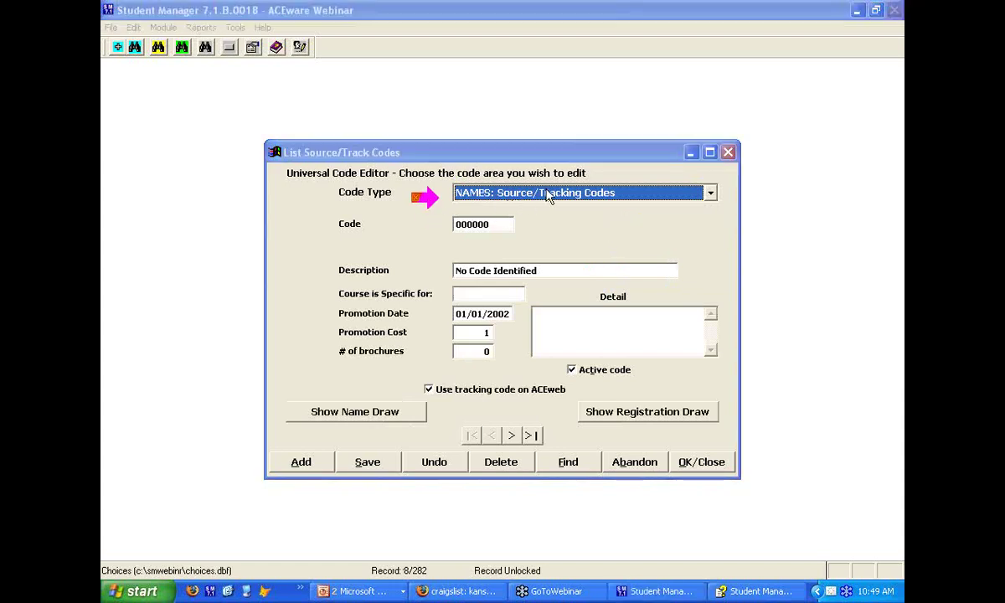
# Step: Step through the source/tracking codes to 0SMLPR, checking promotion costs, brochure counts and active status, and close the editor
pyautogui.click(511, 437)
pyautogui.click(514, 436)
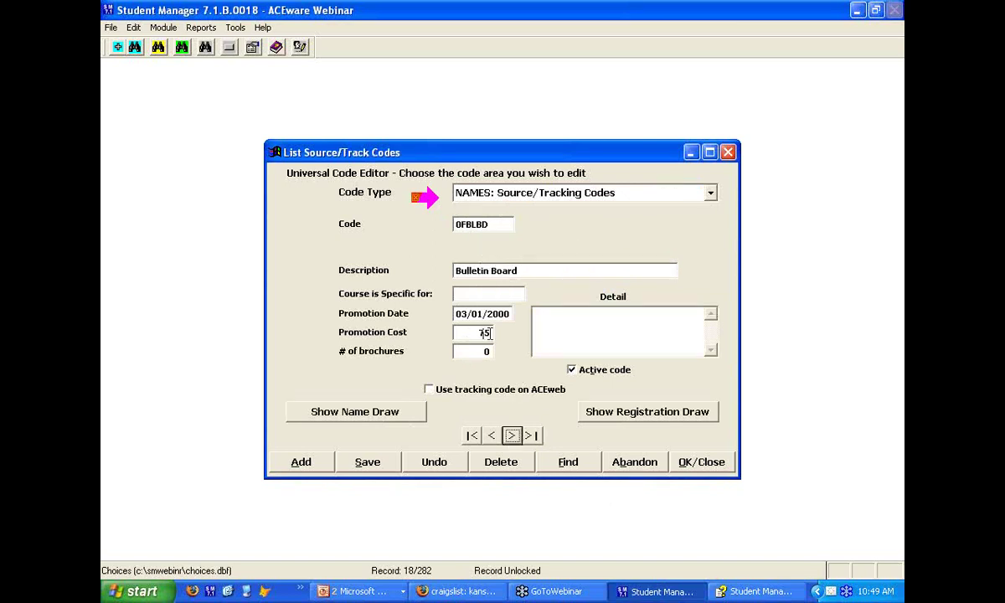
pyautogui.click(512, 435)
pyautogui.click(512, 435)
pyautogui.click(512, 436)
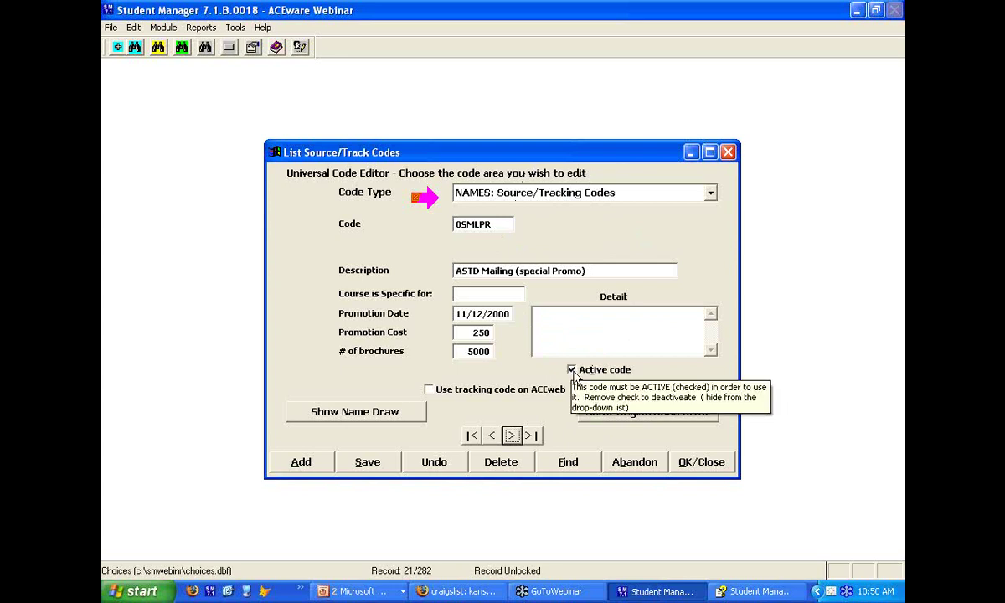
pyautogui.click(705, 463)
# Step: Run the Tracking Code Report by course number, showing Amount DUE, with the Course Number Begins query set to 07, and close it without printing
pyautogui.click(201, 27)
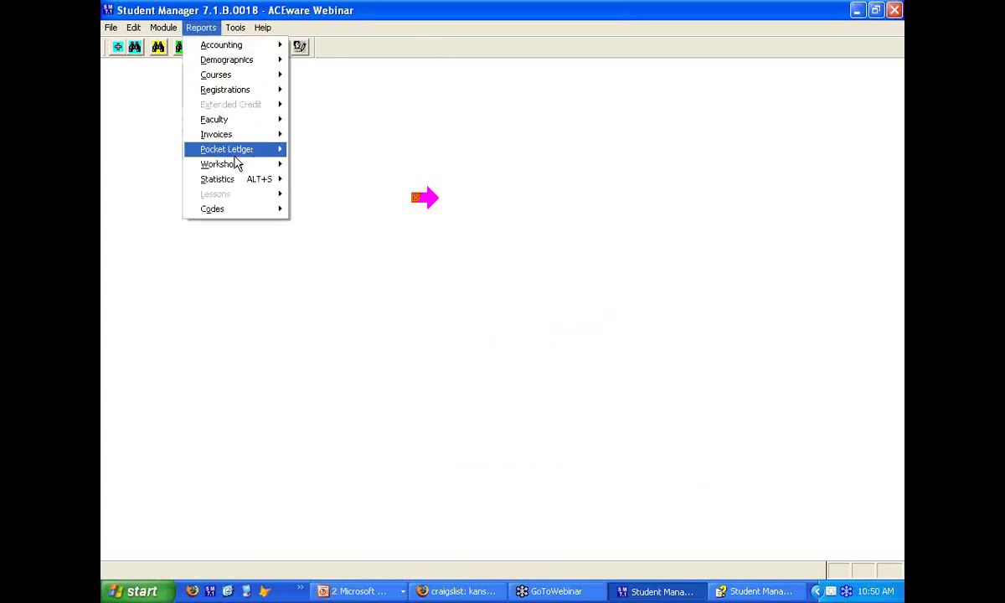
pyautogui.moveTo(237, 170)
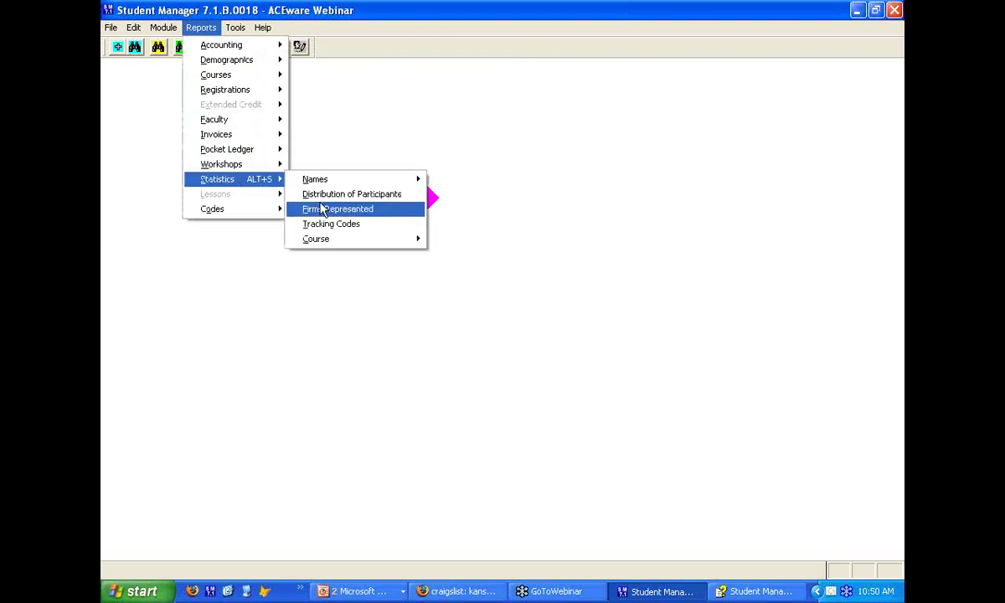
pyautogui.click(328, 224)
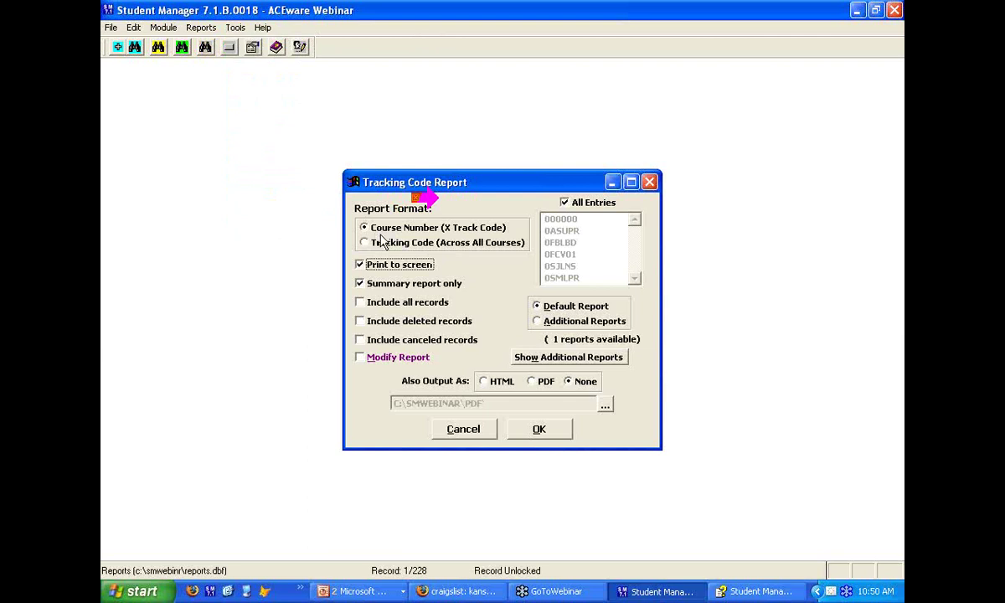
pyautogui.click(539, 429)
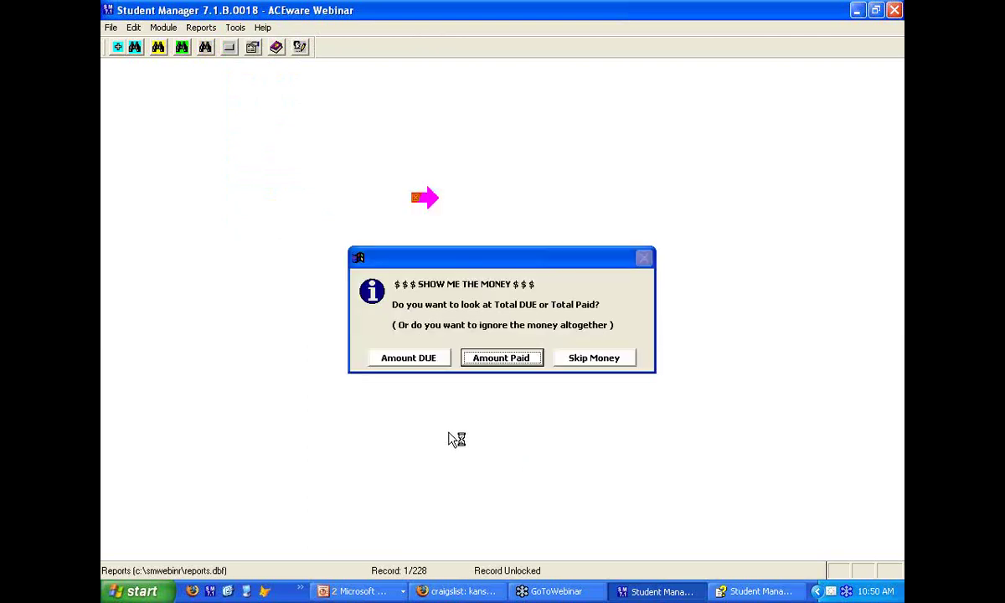
pyautogui.click(431, 362)
pyautogui.click(303, 459)
pyautogui.write('07')
pyautogui.click(440, 345)
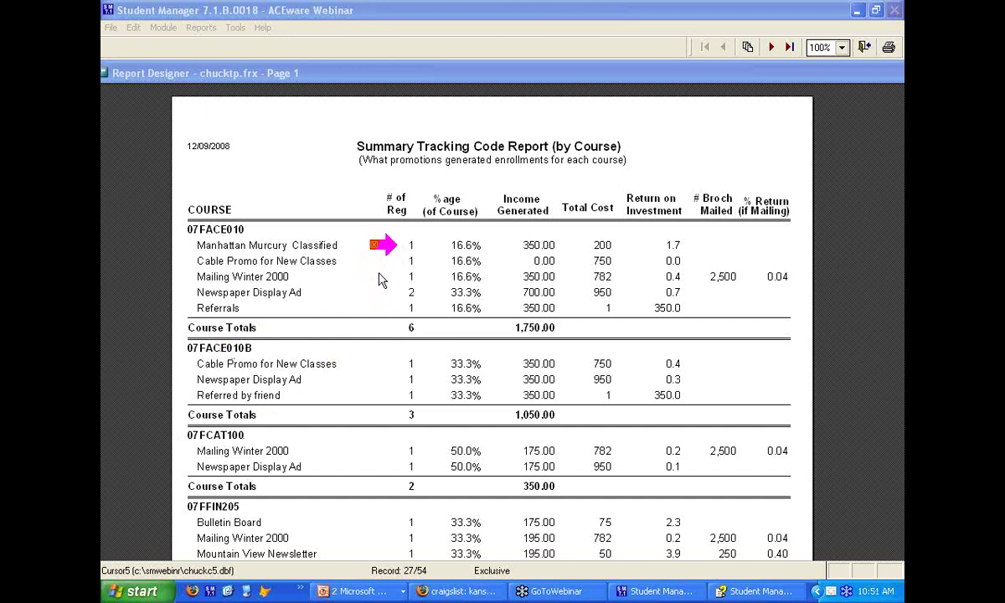
pyautogui.click(864, 47)
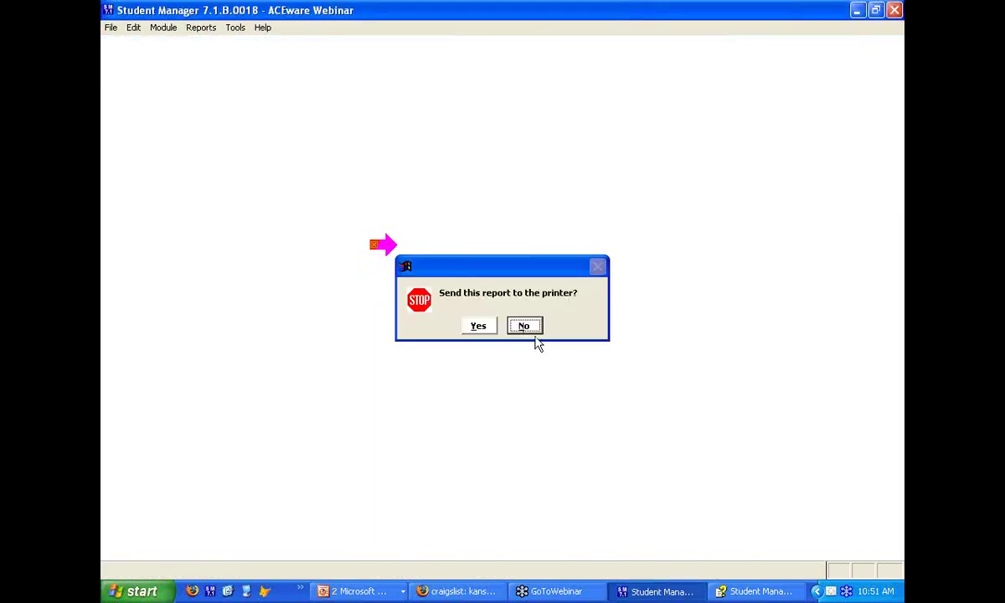
pyautogui.click(523, 327)
pyautogui.click(235, 27)
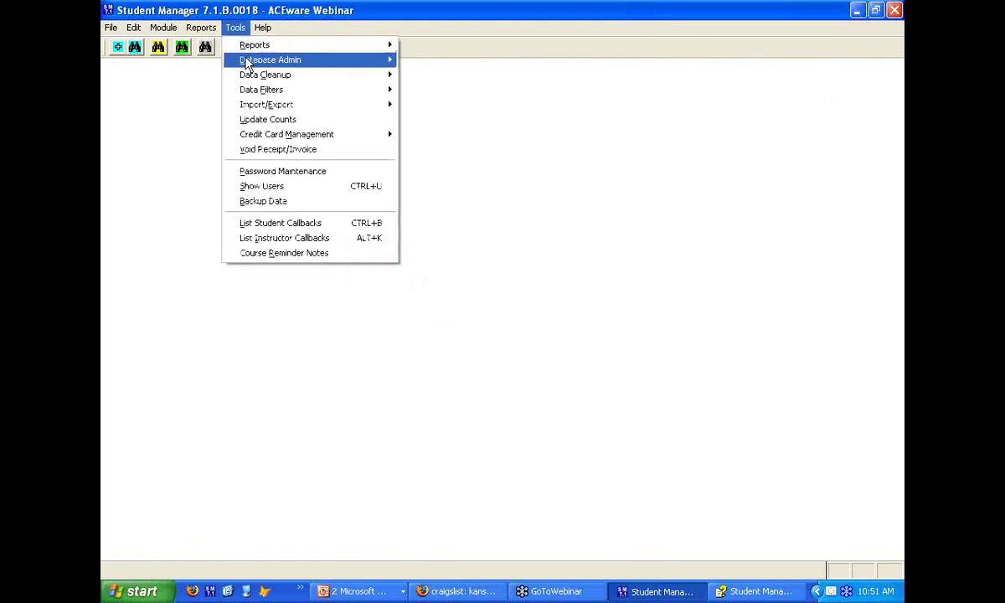
pyautogui.click(197, 29)
pyautogui.moveTo(220, 183)
pyautogui.click(327, 208)
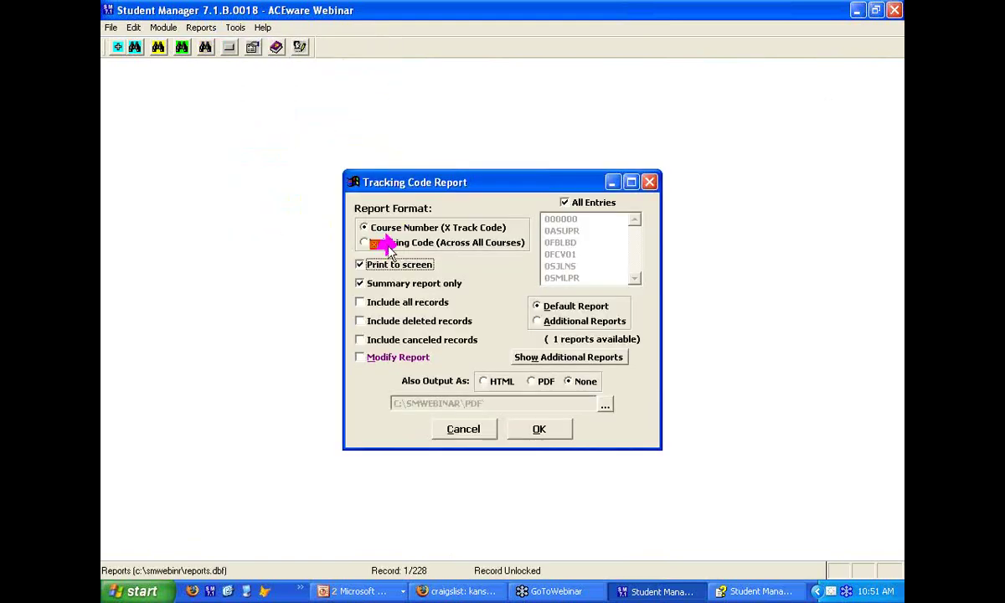
pyautogui.click(505, 427)
pyautogui.click(414, 358)
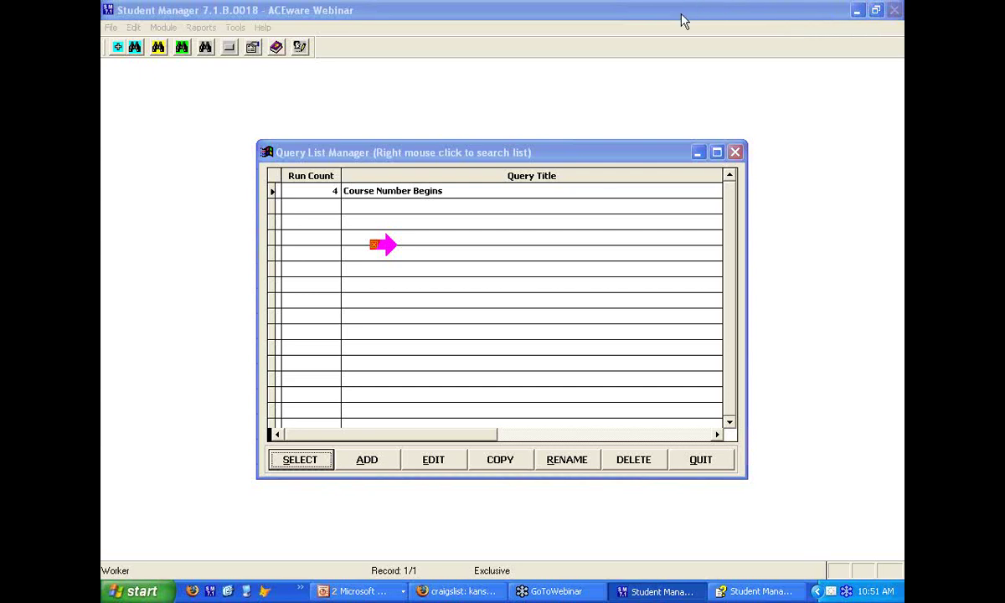
pyautogui.click(508, 96)
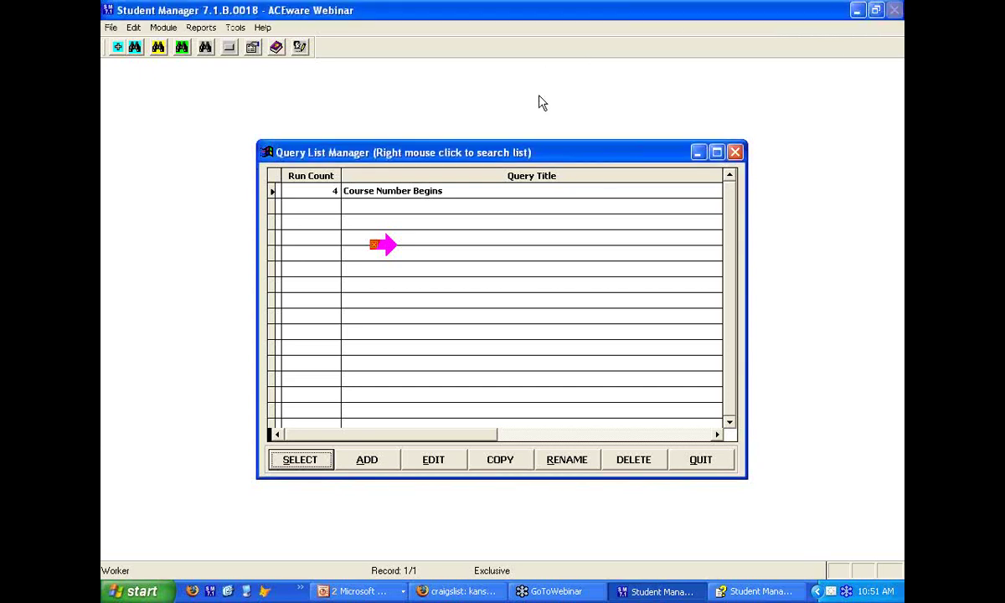
pyautogui.click(688, 467)
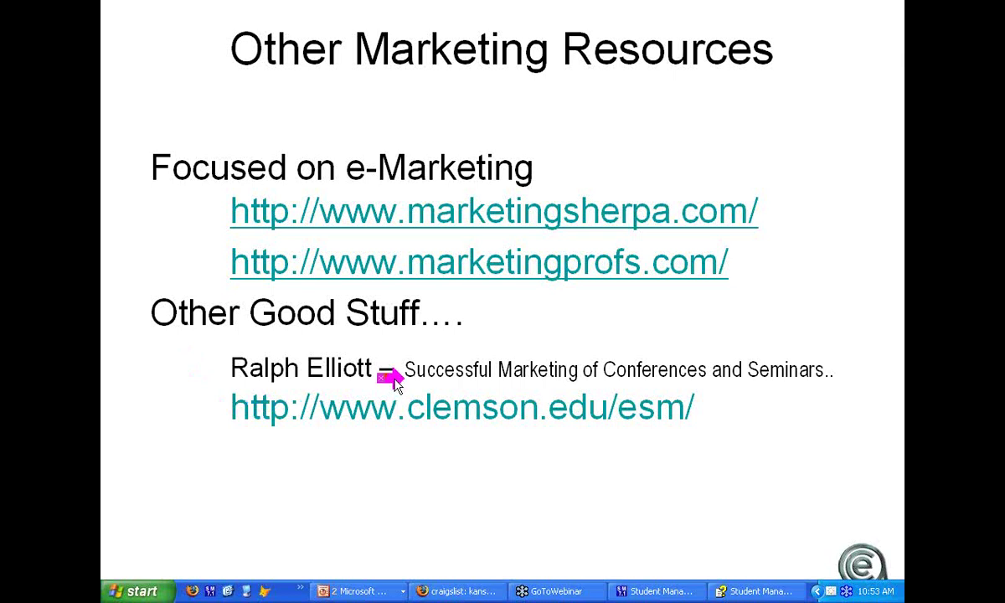
# Step: Show the ACEware Webinar Archives line on the Other Marketing Resources slide and point the arrow marker at it
pyautogui.click(163, 363)
pyautogui.click(177, 453)
pyautogui.click(134, 478)
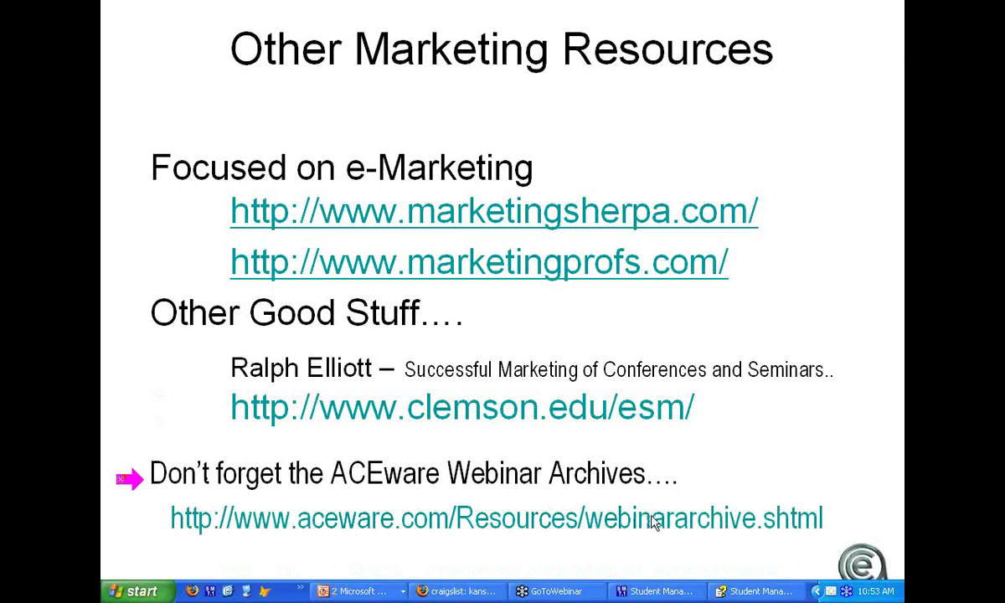
# Step: Switch to Firefox, load the ACEware home page, and open its Webinar Archive page
pyautogui.click(458, 591)
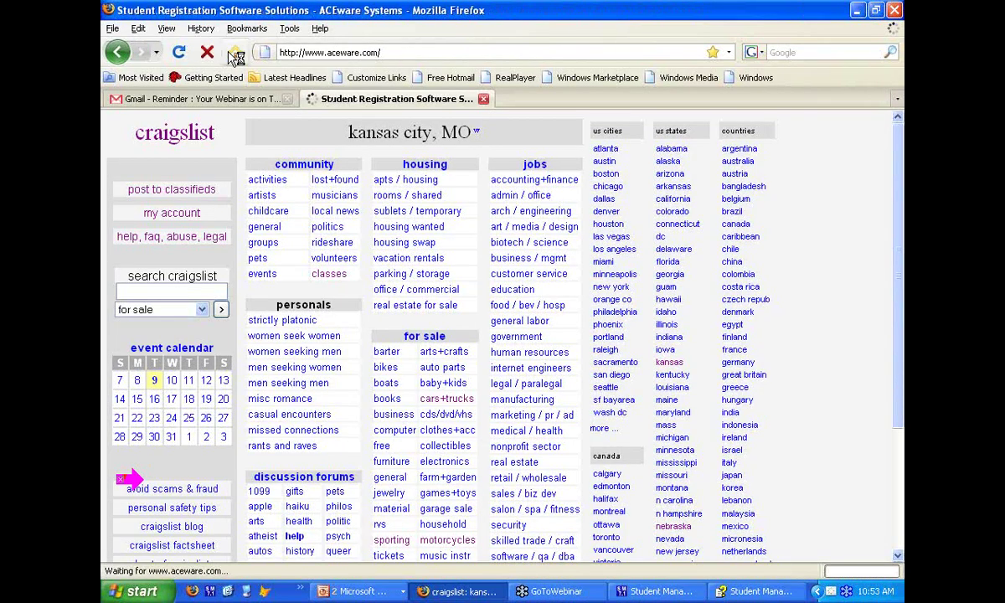
pyautogui.scroll(-4, 233, 377)
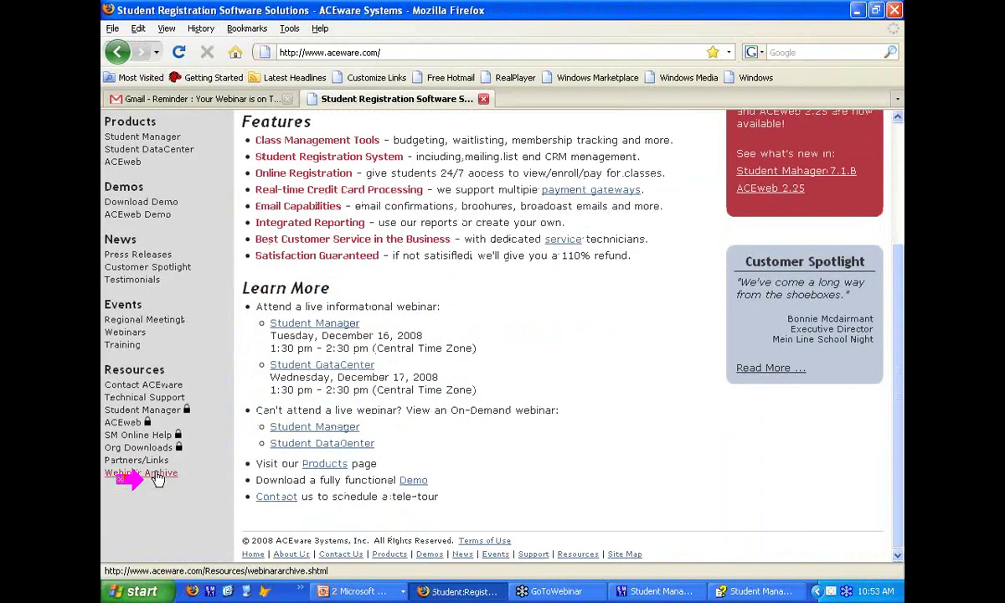
pyautogui.click(158, 474)
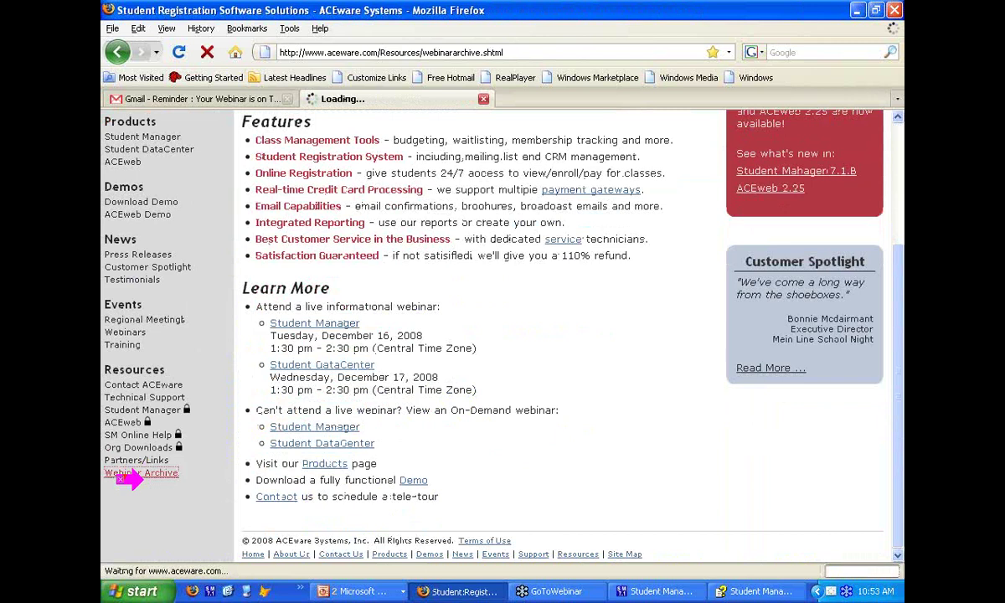
# Step: Look through the archived webinars from Student Manager 101 to Other Good Stuff, and switch back to the PowerPoint slide show
pyautogui.scroll(-2, 398, 375)
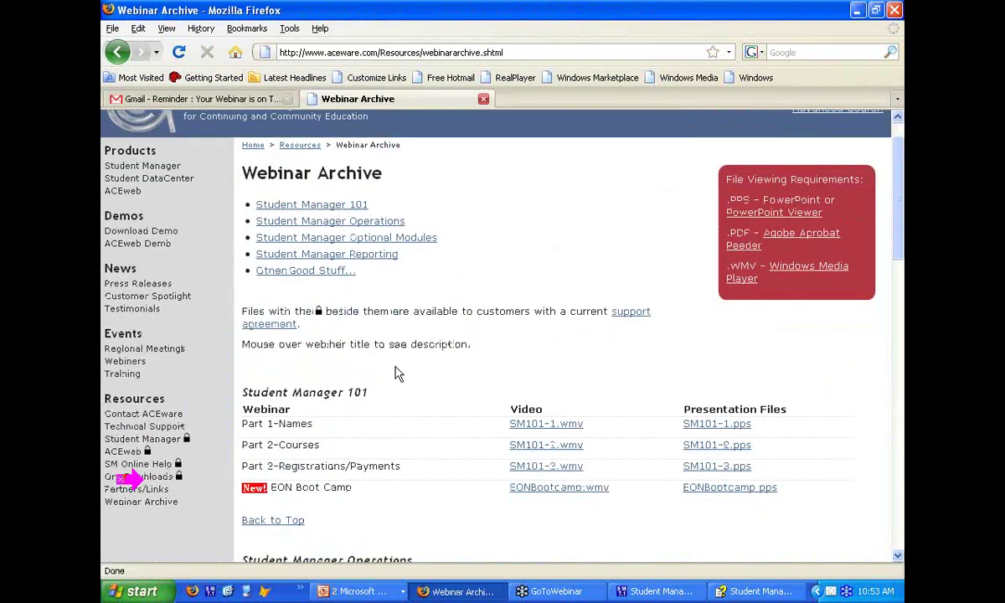
pyautogui.scroll(-6, 399, 374)
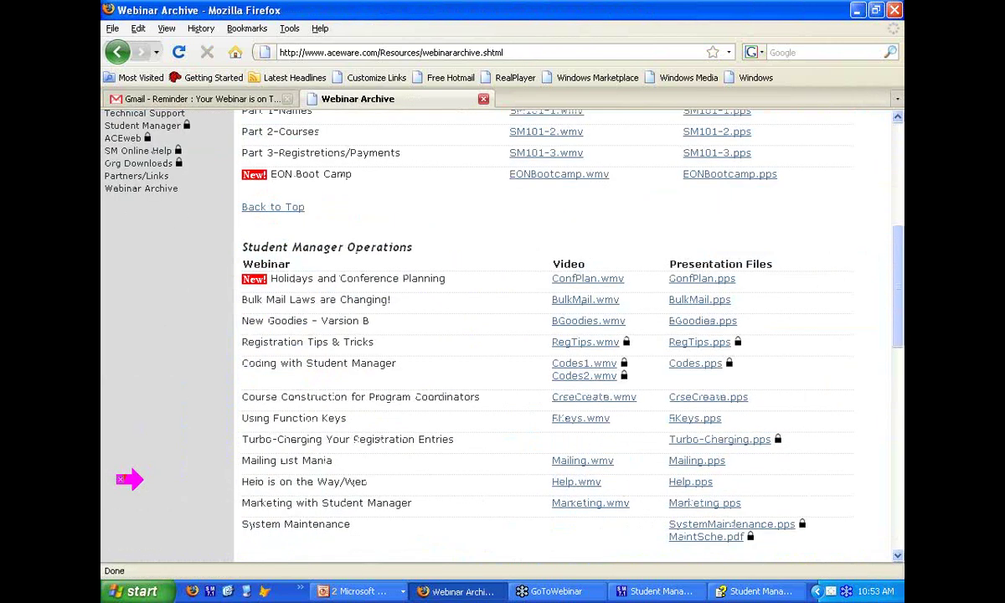
pyautogui.scroll(-2, 502, 335)
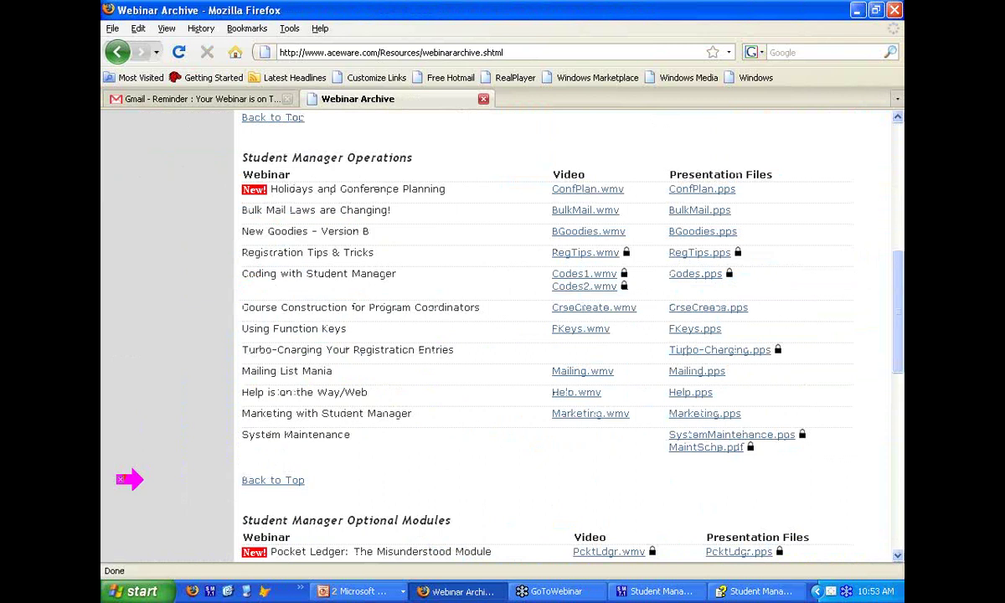
pyautogui.scroll(-1, 302, 227)
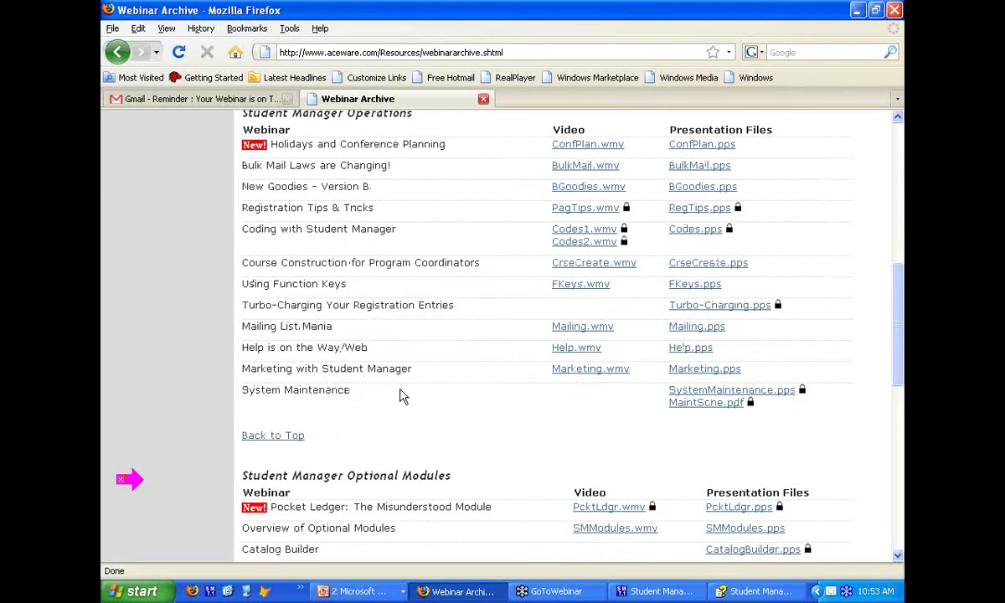
pyautogui.scroll(-13, 400, 396)
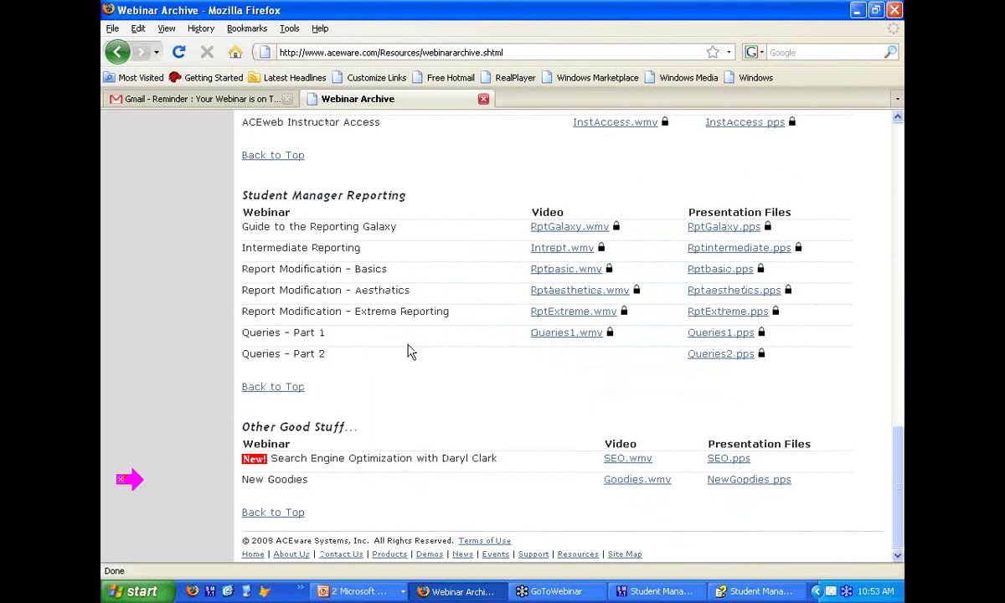
pyautogui.click(358, 593)
pyautogui.click(442, 550)
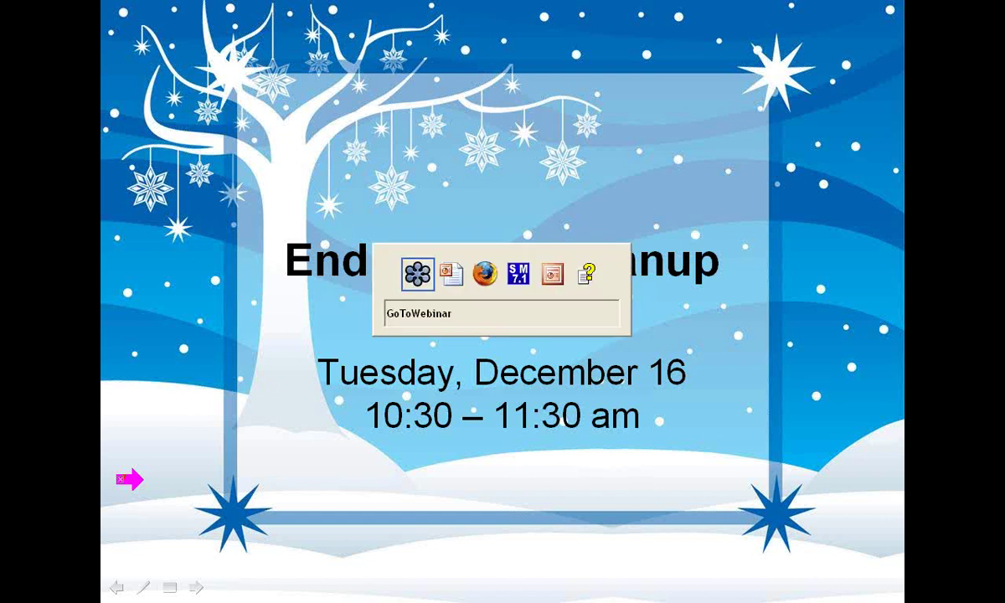
# Step: Switch to Student Manager, open the **ESCROW** registration, set its tracking code to 0ASUPR, and point the arrow marker near that field
pyautogui.press('Tab')
pyautogui.press('Tab')
pyautogui.press('Tab')
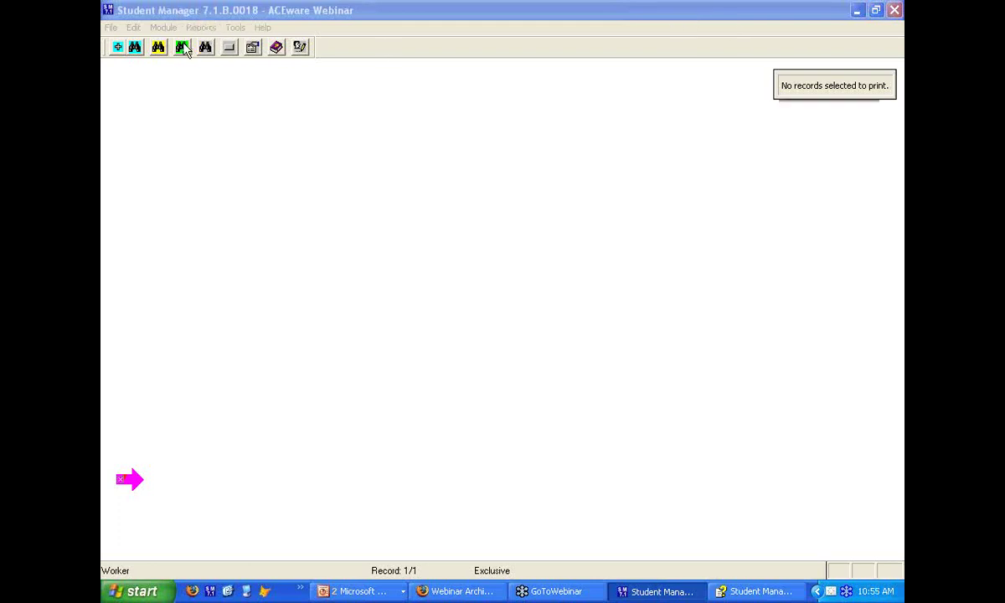
pyautogui.click(183, 48)
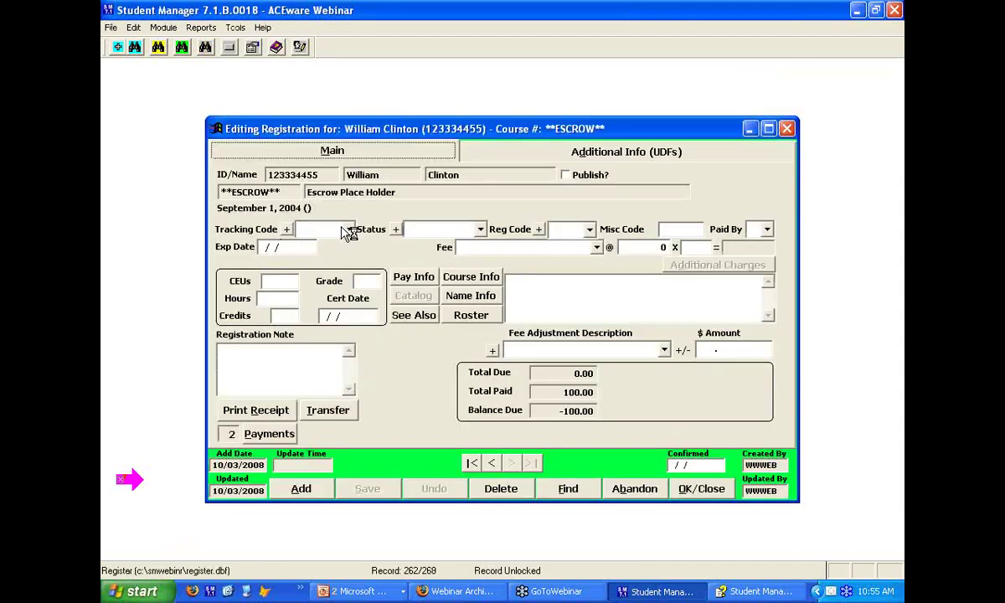
pyautogui.click(348, 228)
pyautogui.click(346, 267)
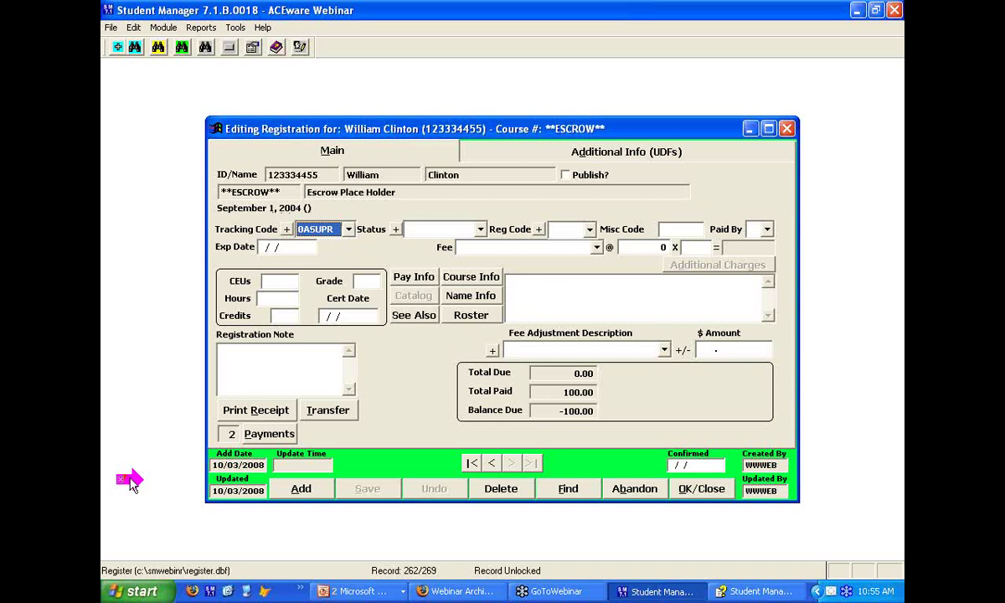
pyautogui.click(307, 209)
pyautogui.click(319, 214)
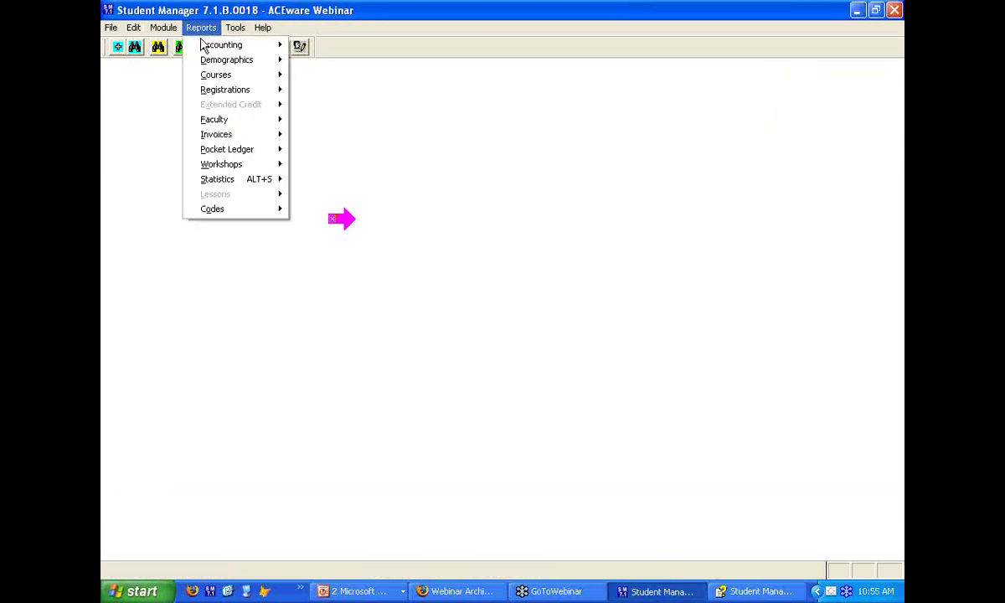
# Step: Run the Tracking Code Report across all courses, showing Amount DUE, with the Course Number Begins query, and close it without printing
pyautogui.moveTo(224, 183)
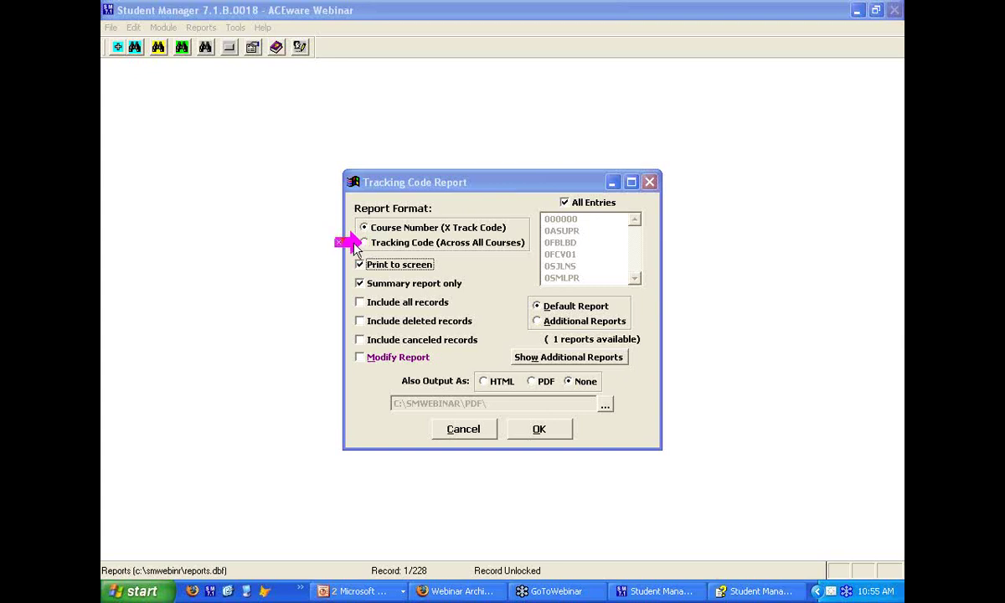
pyautogui.click(363, 243)
pyautogui.click(567, 432)
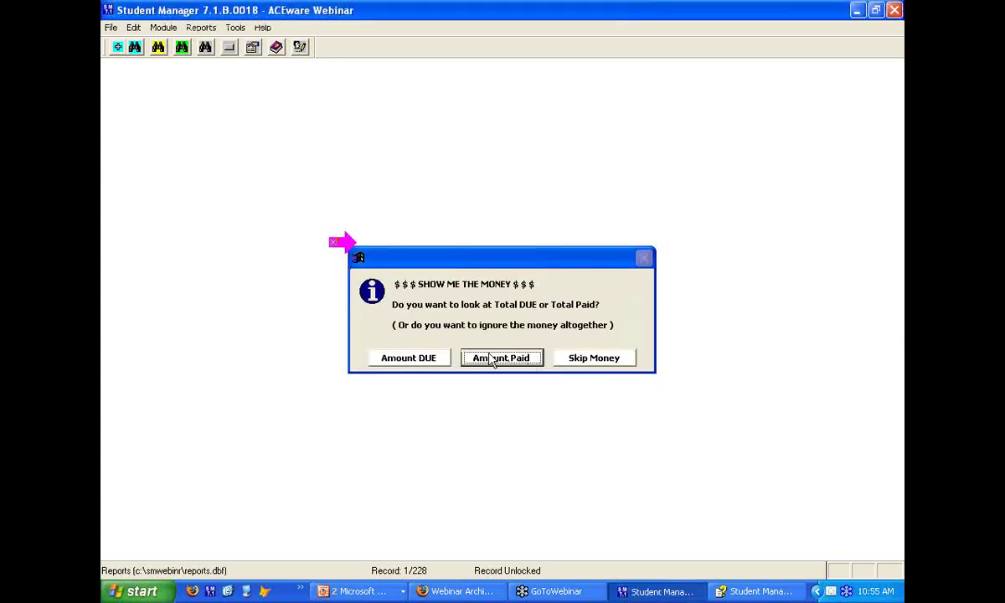
pyautogui.click(436, 358)
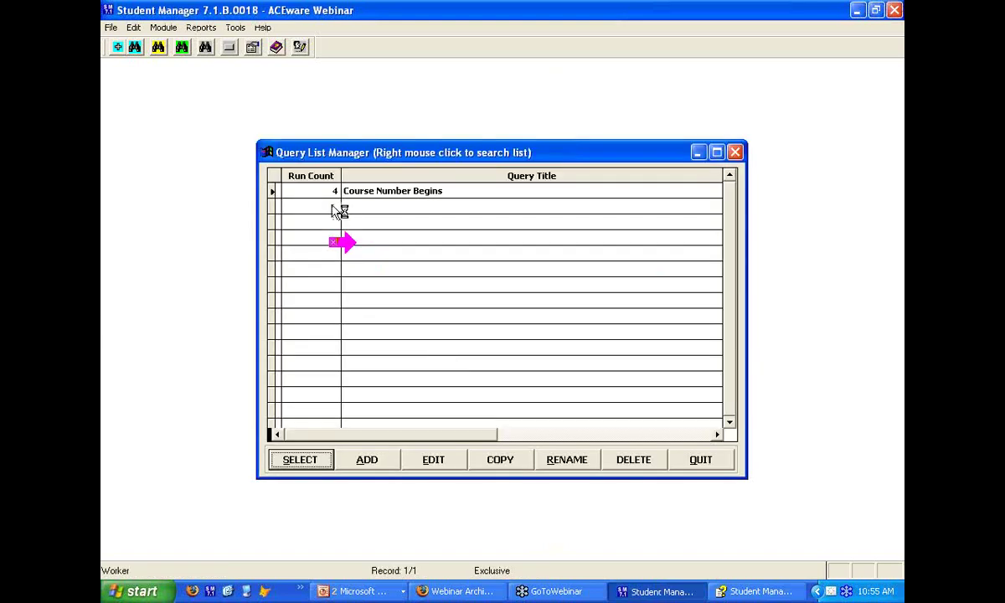
pyautogui.click(313, 191)
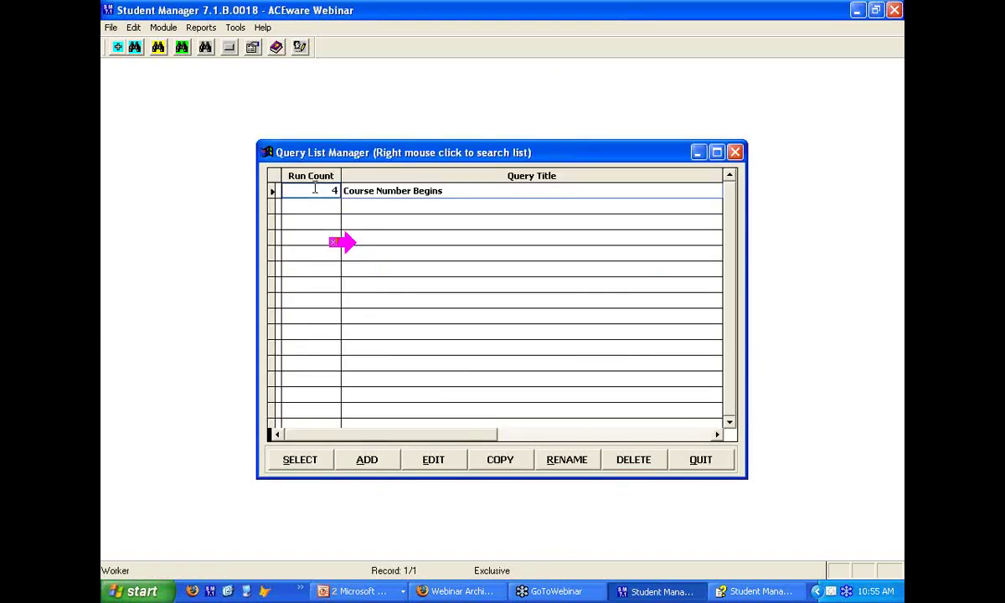
pyautogui.click(316, 461)
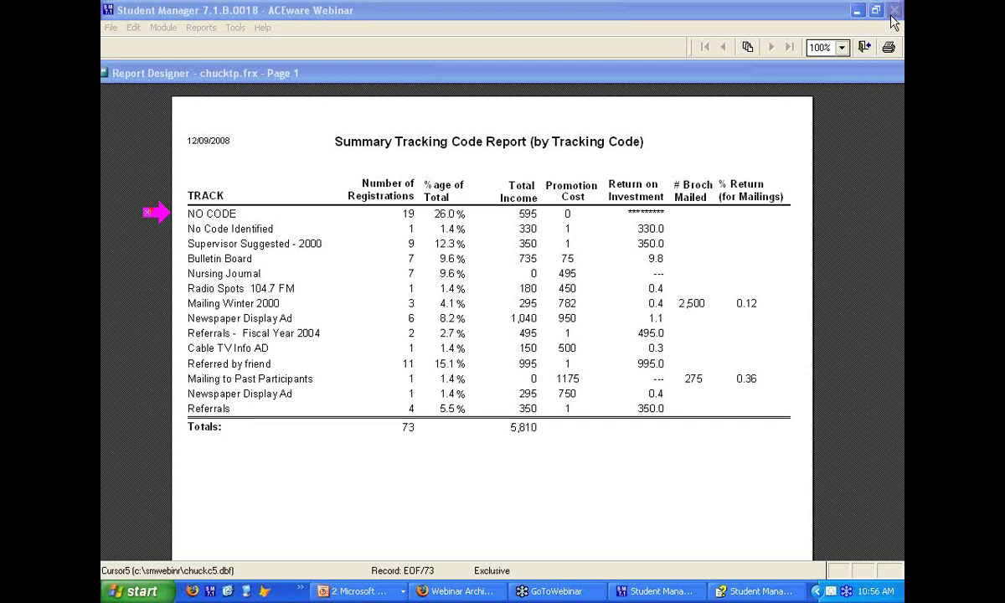
pyautogui.click(866, 47)
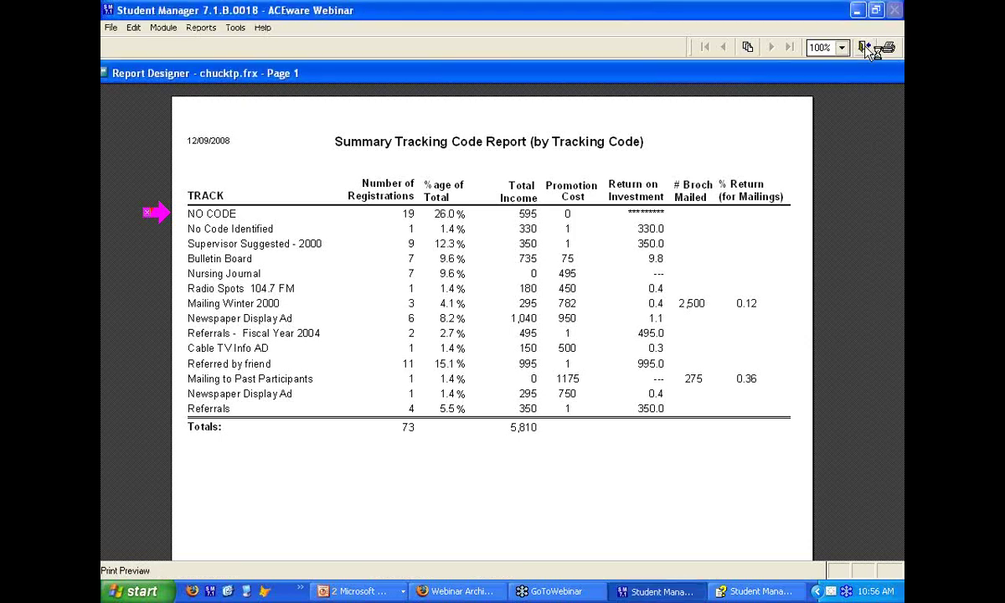
pyautogui.click(528, 332)
# Step: Open the Hollywood Productions registrant's name record, point the arrow marker beside the name fields, and return to the PowerPoint slide show
pyautogui.click(134, 47)
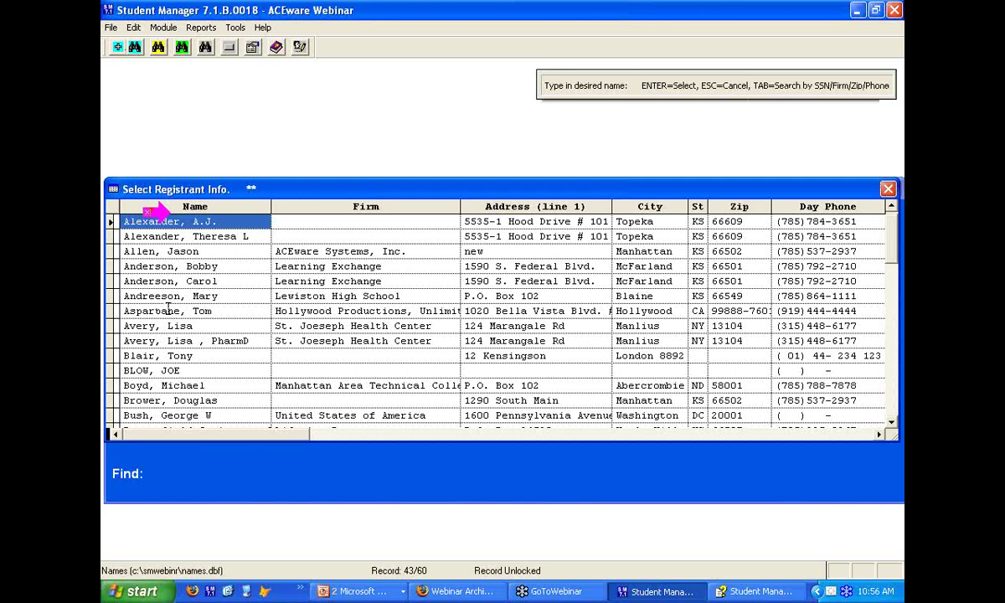
pyautogui.click(169, 309)
pyautogui.press('Return')
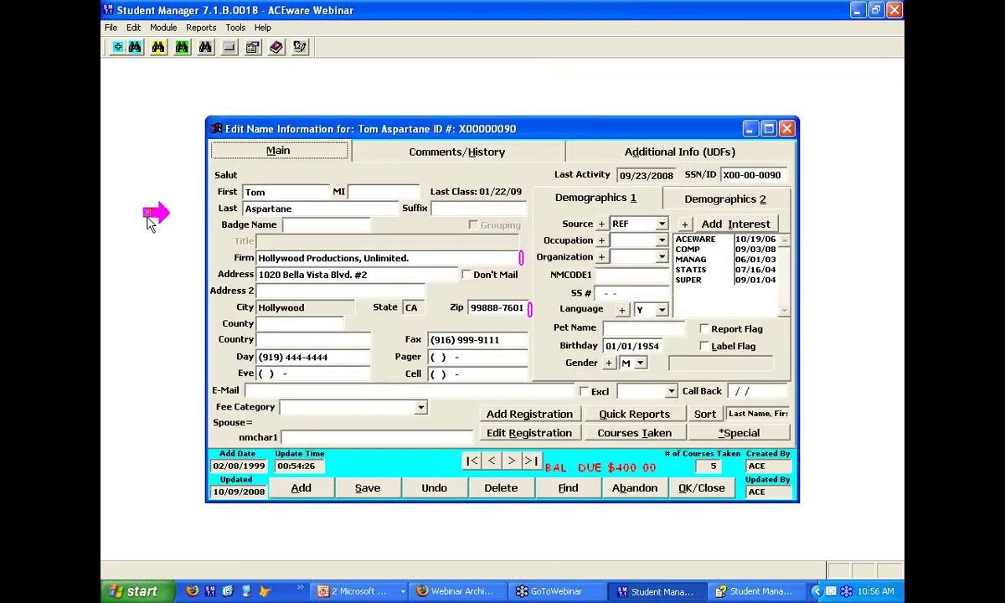
pyautogui.click(196, 186)
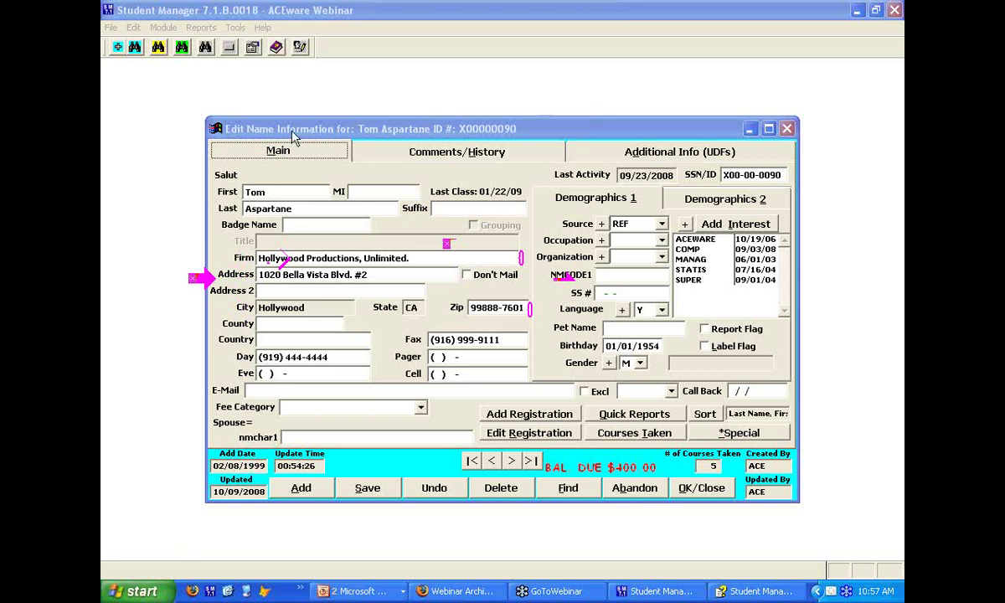
pyautogui.click(348, 591)
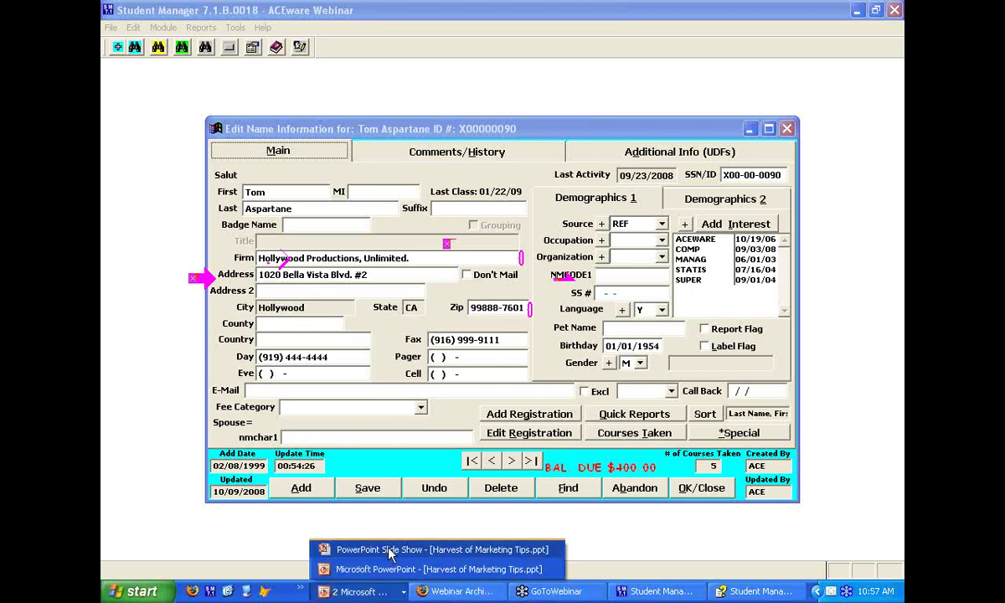